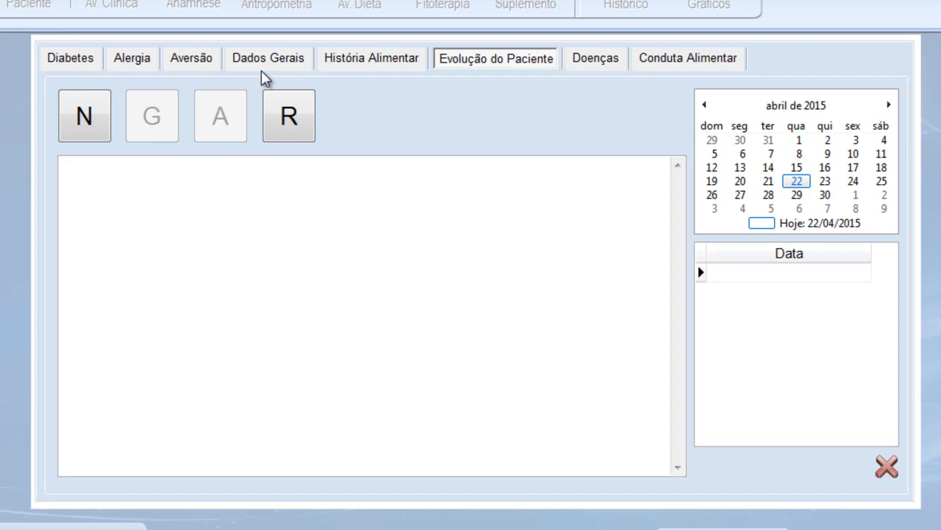
Start a new diabetes general-data record with Diabetes Tipo 2 and symptoms Muita sede, Vontade de urinar diversas vezes and Perda de peso
click(84, 63)
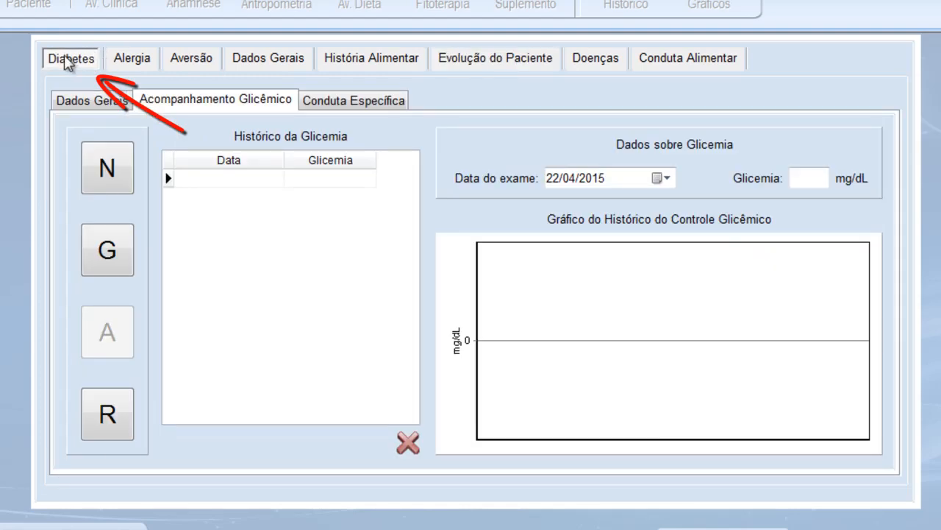
click(72, 99)
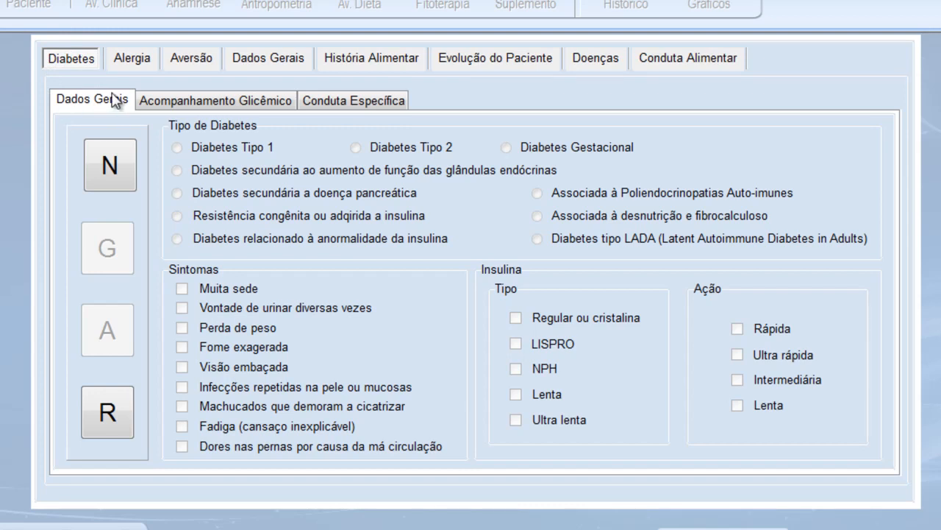
click(114, 166)
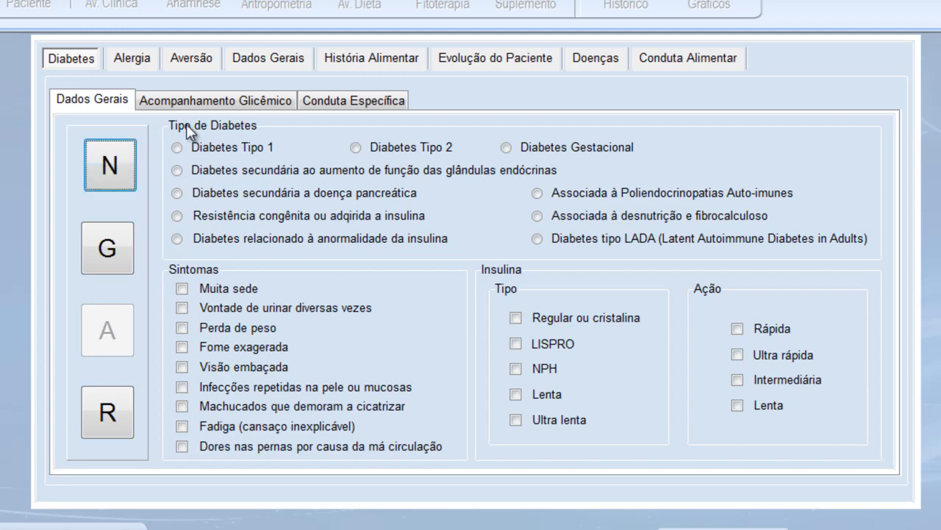
click(356, 148)
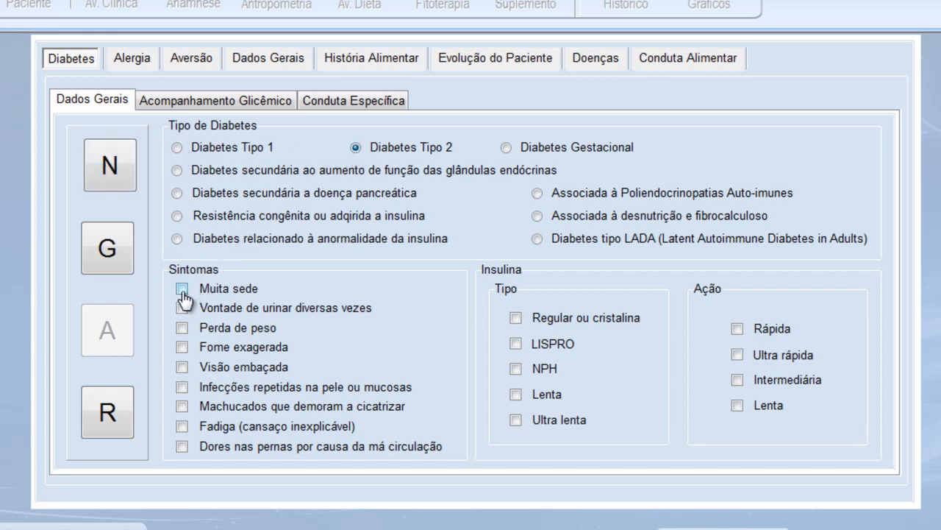
click(184, 292)
click(182, 309)
click(182, 328)
Set the insulin type to Regular ou cristalina with action Rápida, and save the diabetes general data
click(517, 318)
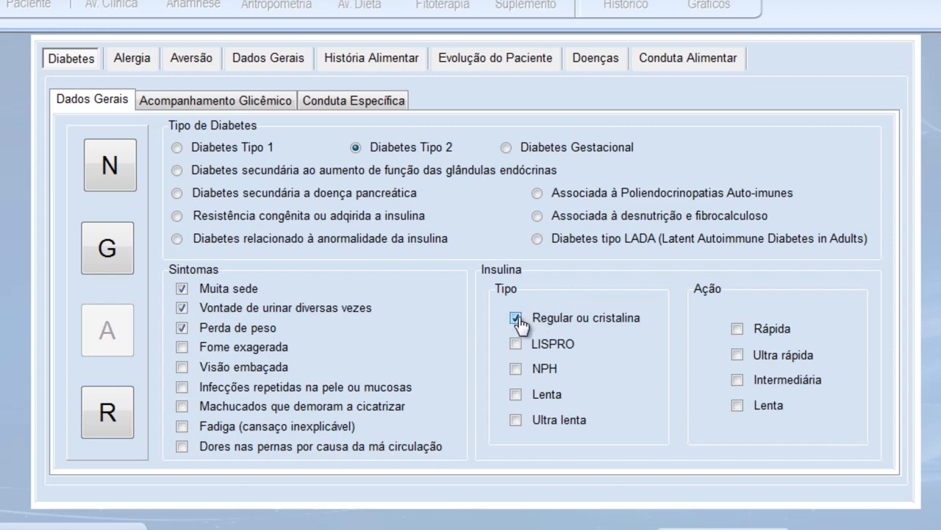
click(737, 329)
click(107, 254)
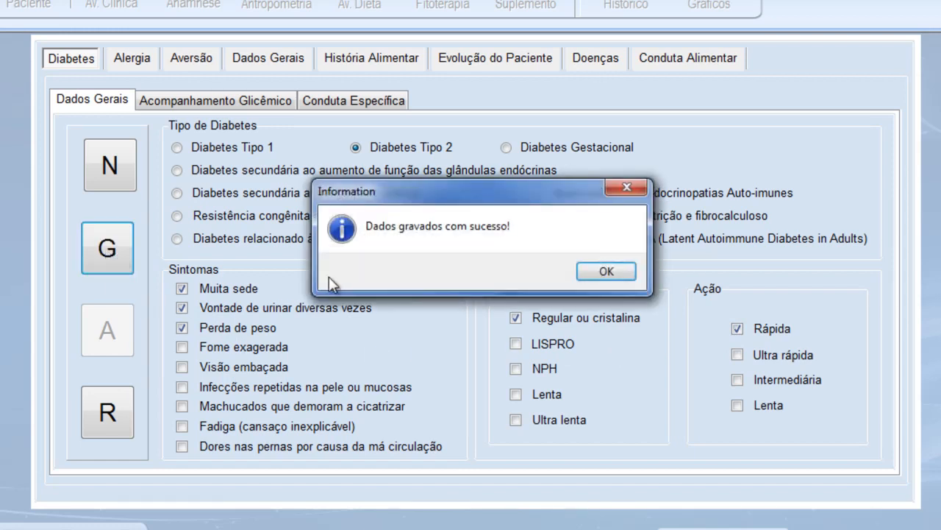
click(585, 274)
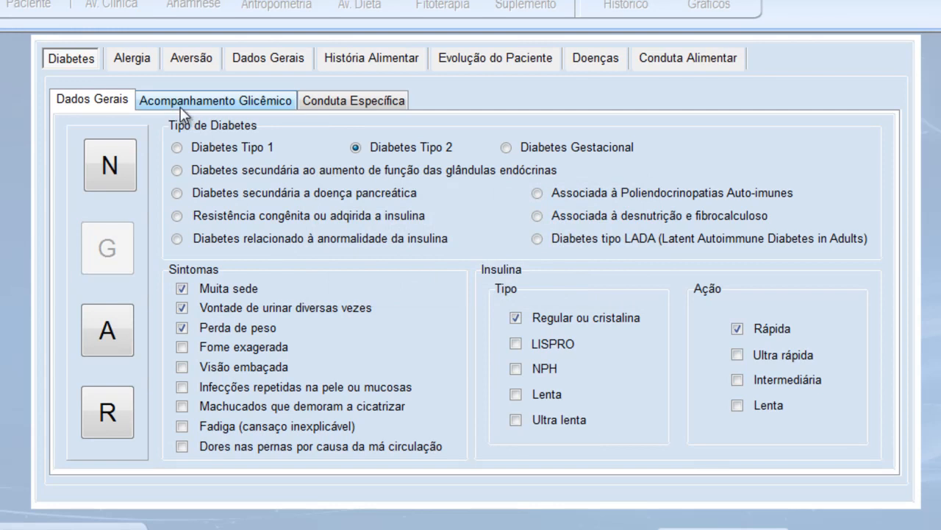
Add and save a blood glucose entry of 80 mg/dL dated 31/03/2015 in the glycemic follow-up
click(180, 107)
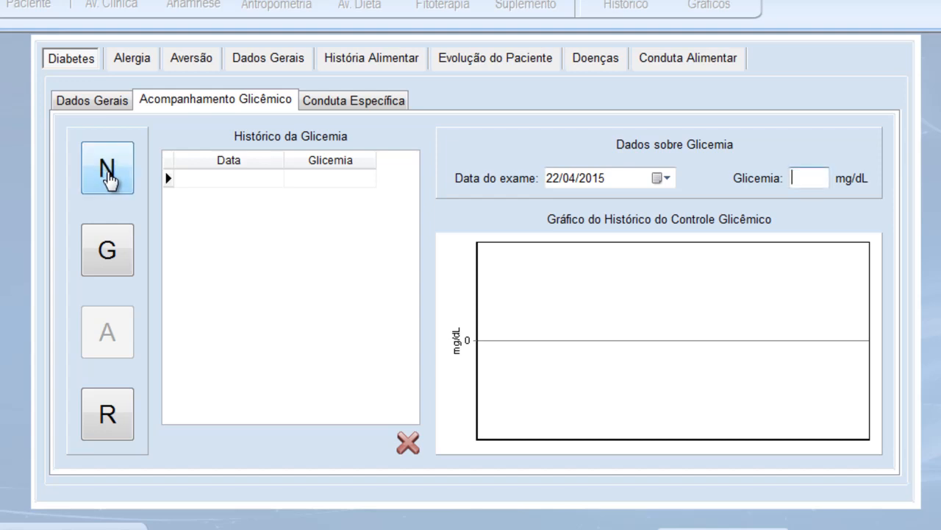
click(658, 179)
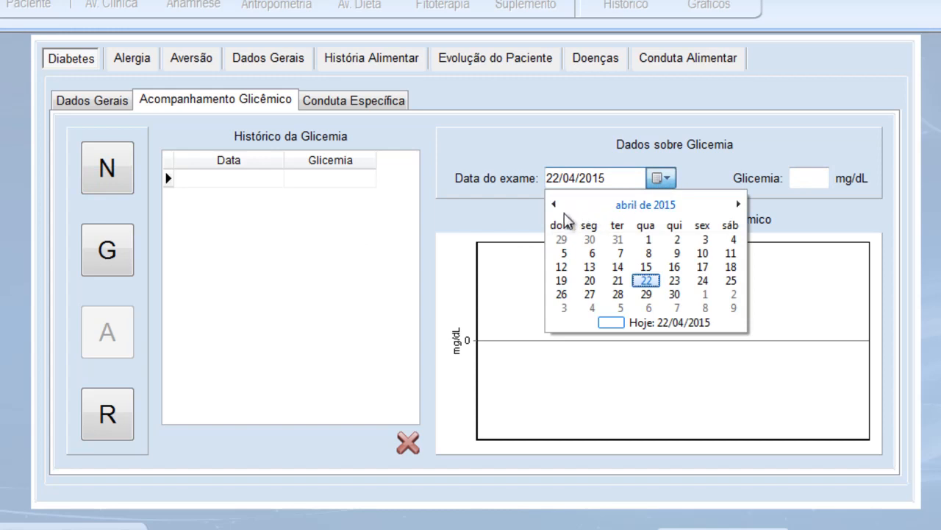
click(618, 239)
click(803, 181)
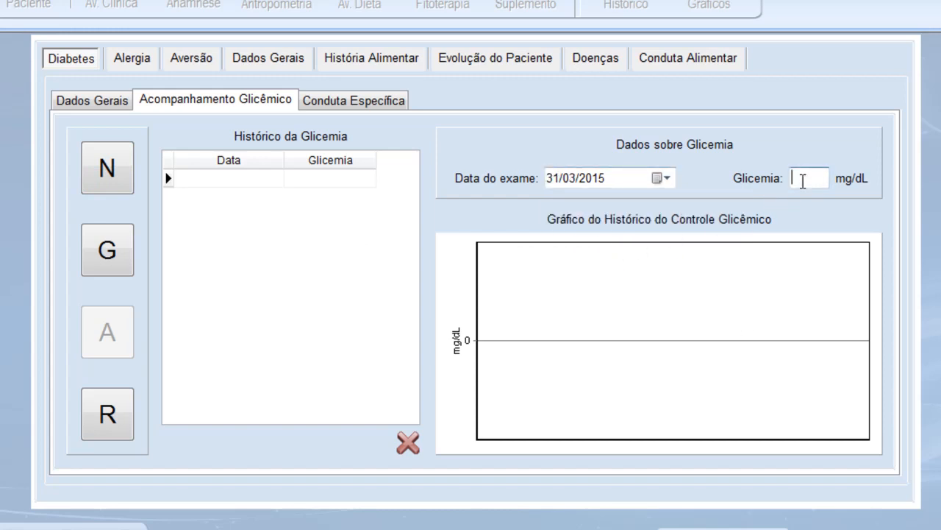
text(80)
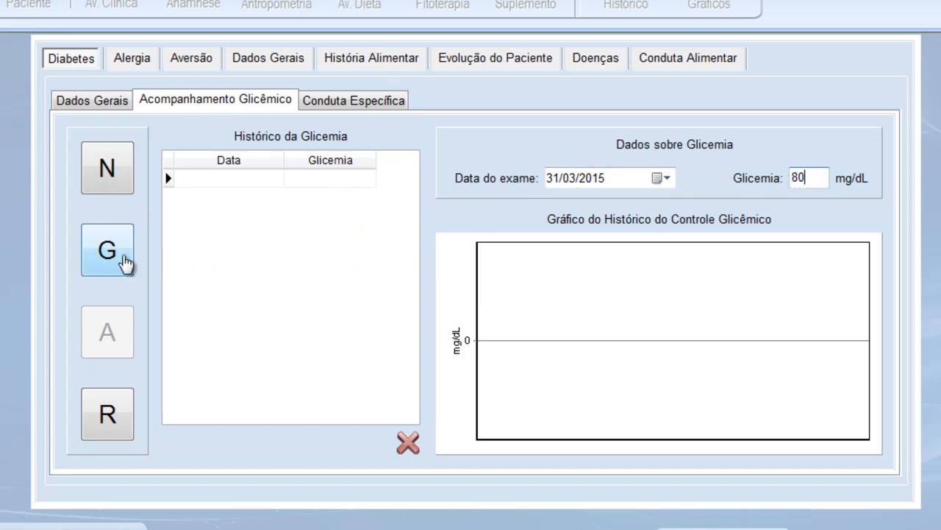
click(117, 258)
click(607, 269)
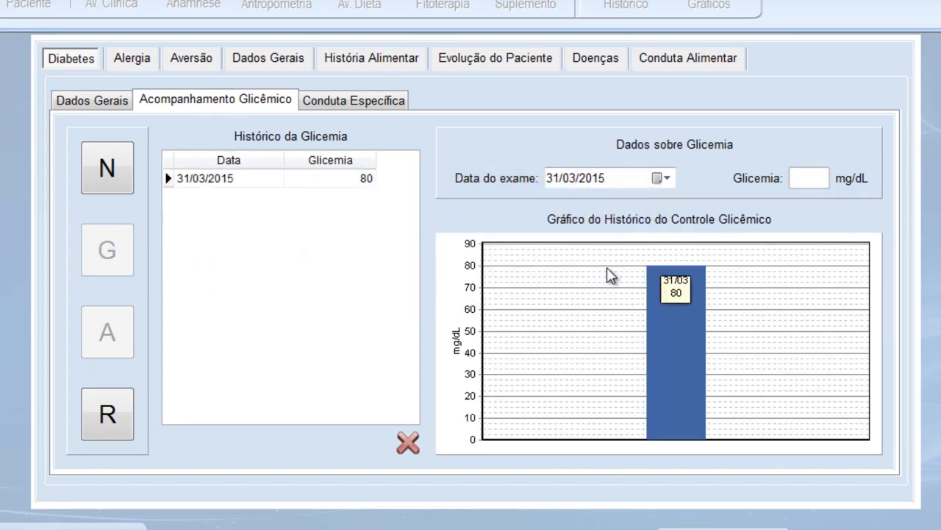
Add and save a second blood glucose entry of 88 mg/dL dated 22/04/2015
mouse_move(695, 274)
click(110, 168)
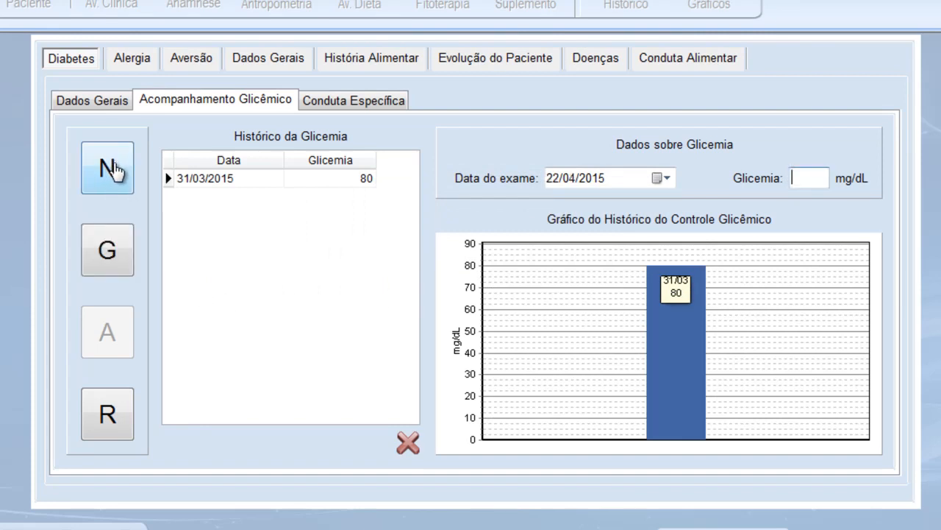
click(798, 178)
text(83)
click(94, 259)
click(608, 272)
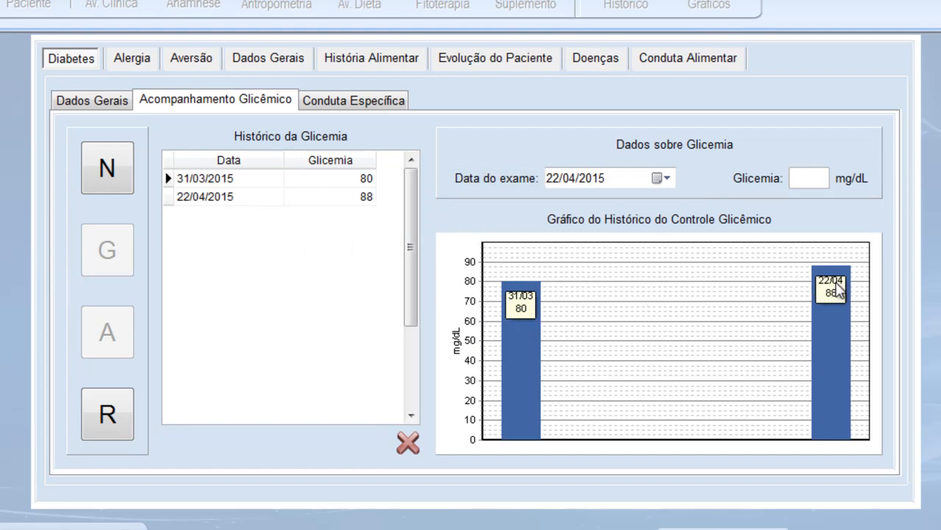
Save a new specific diabetes conduct reading "conduta nutricional para o paciente com diabetes" and reopen its 22/04/2015 entry
click(342, 105)
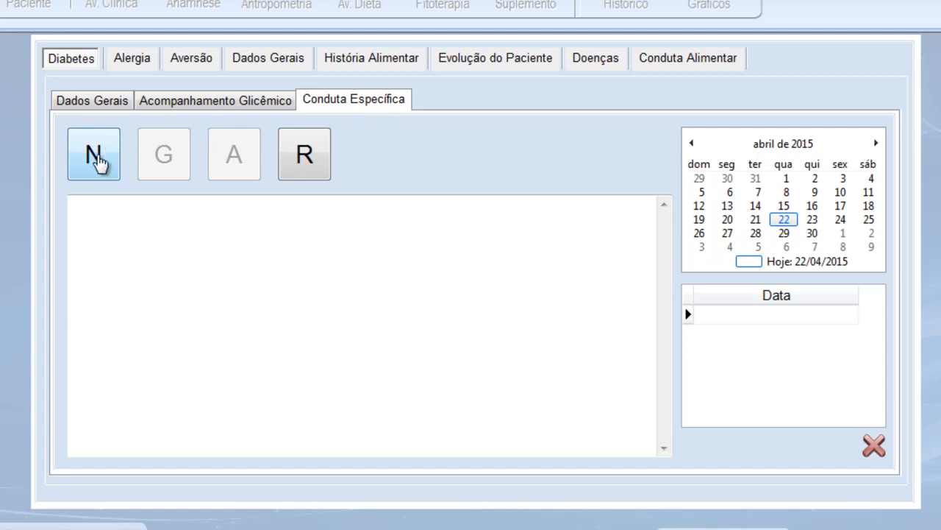
click(95, 156)
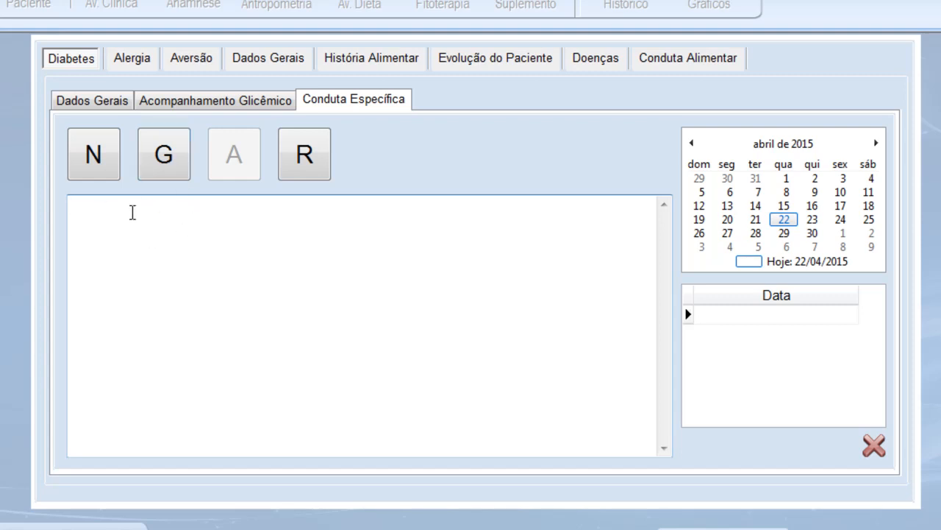
text(conduta )
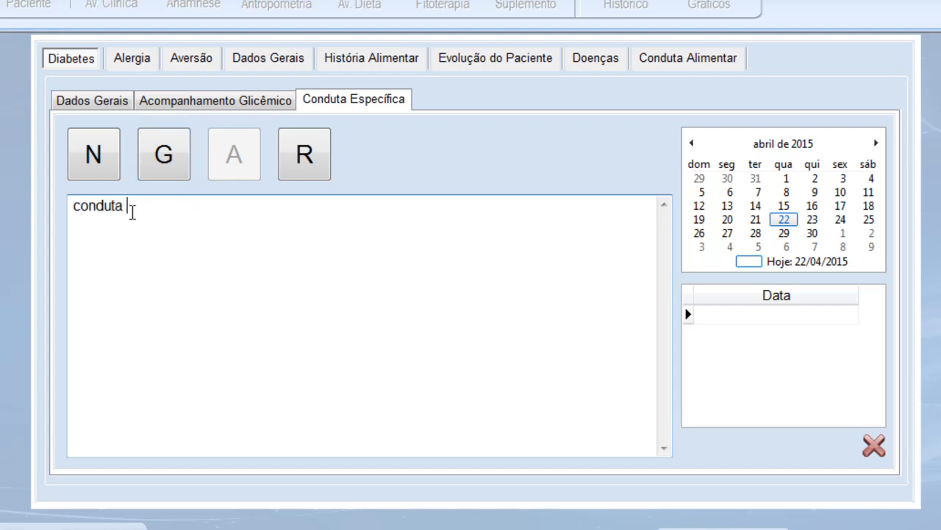
text(nutricional para )
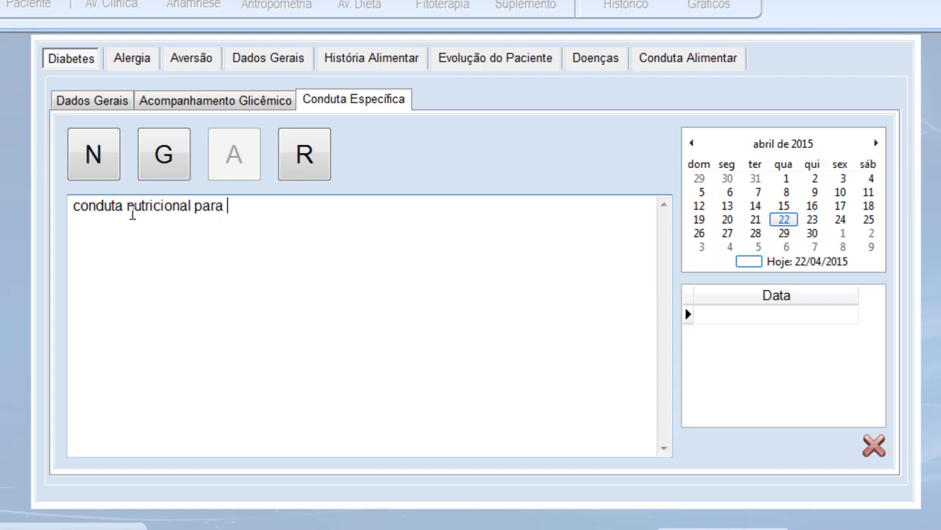
text(o paciente com diabetes)
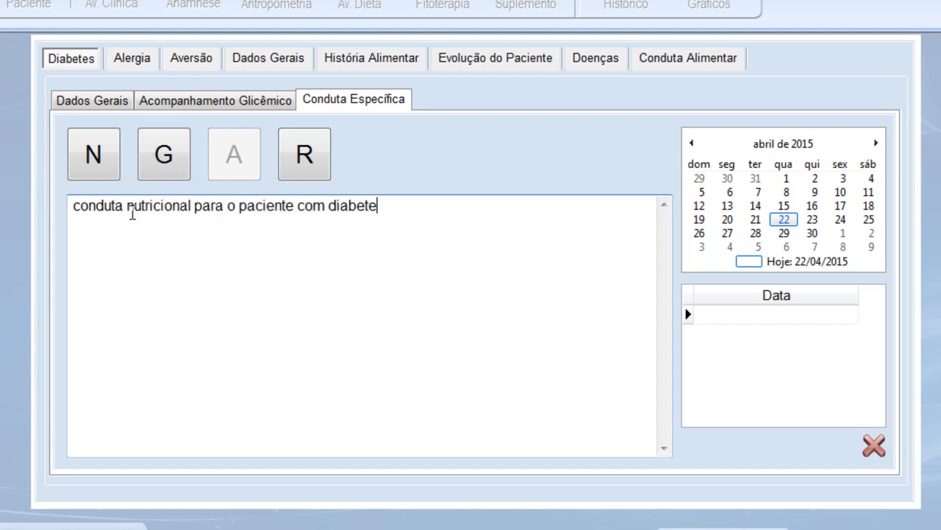
click(167, 170)
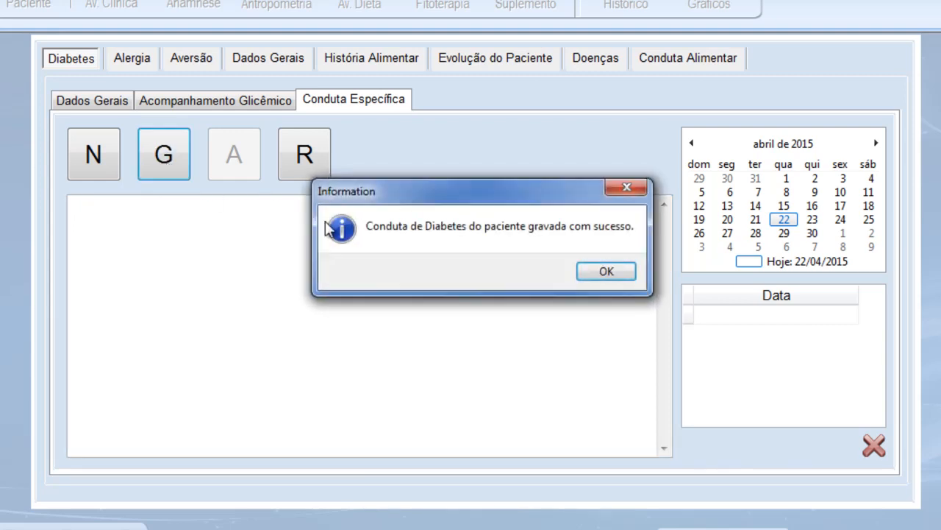
click(607, 271)
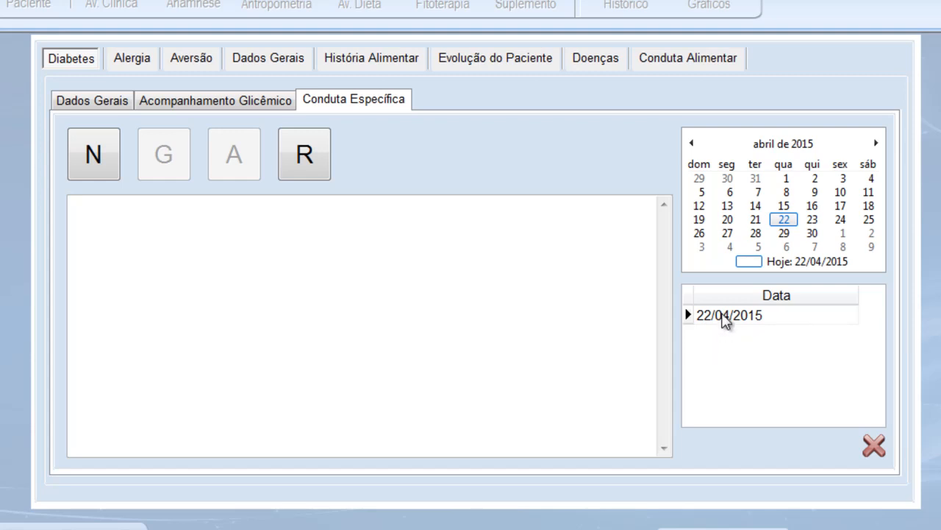
double_click(725, 317)
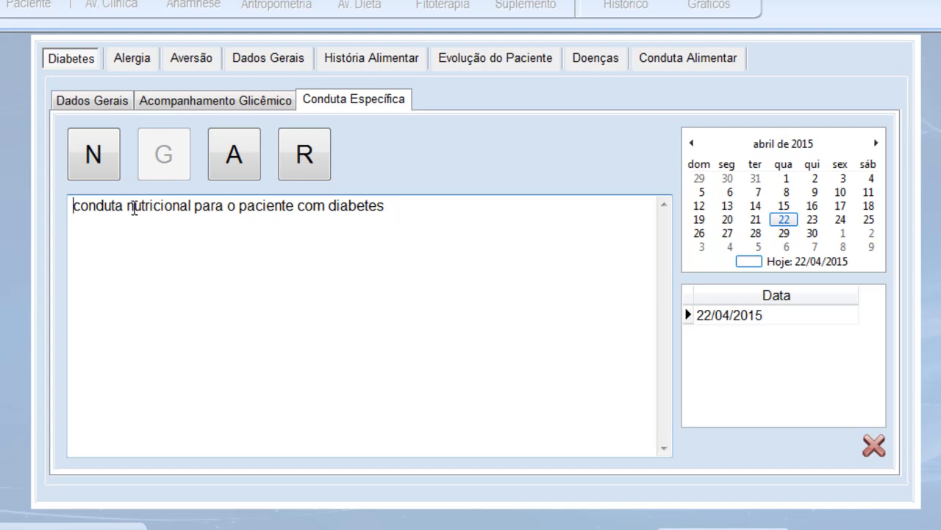
Record and save a food allergy to LEITE with the reaction "MUITA PRODUÇÃO DE MUCO E DOR GASTROINTESTINAL"
click(124, 61)
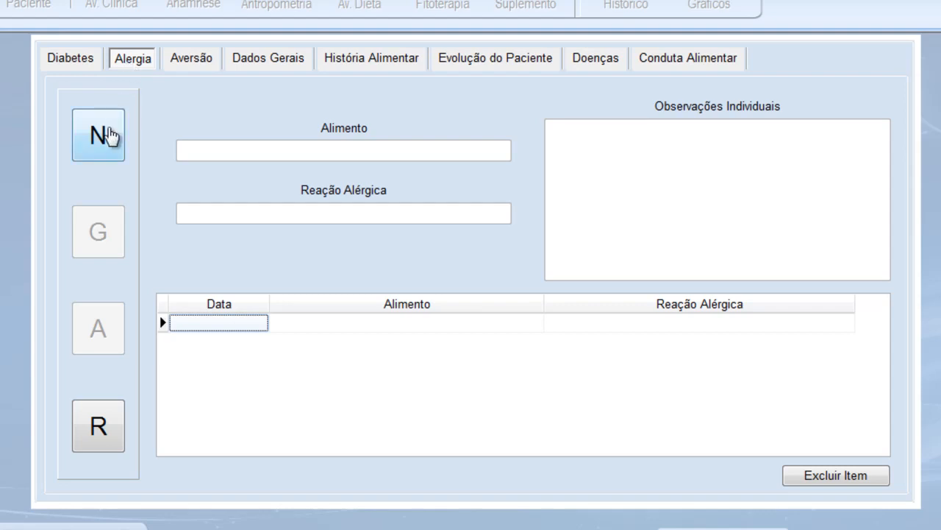
click(110, 134)
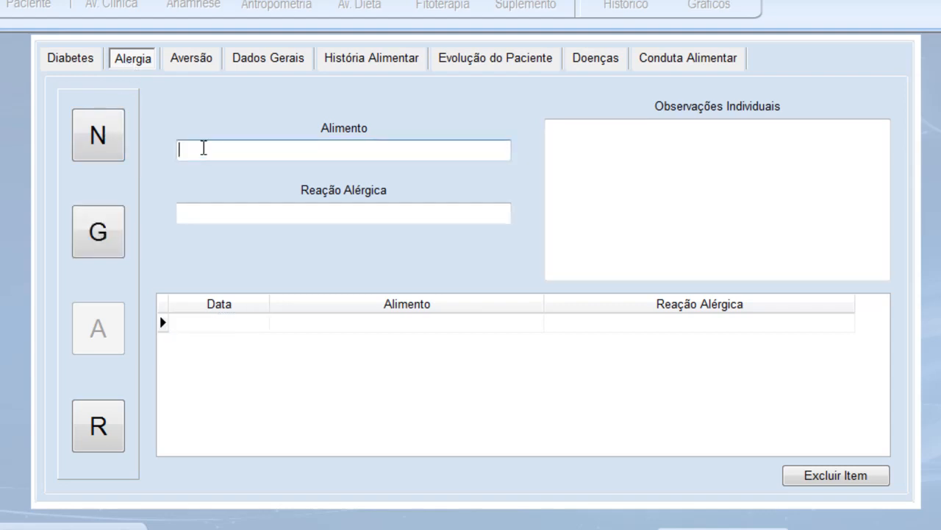
text(LEITE)
click(303, 214)
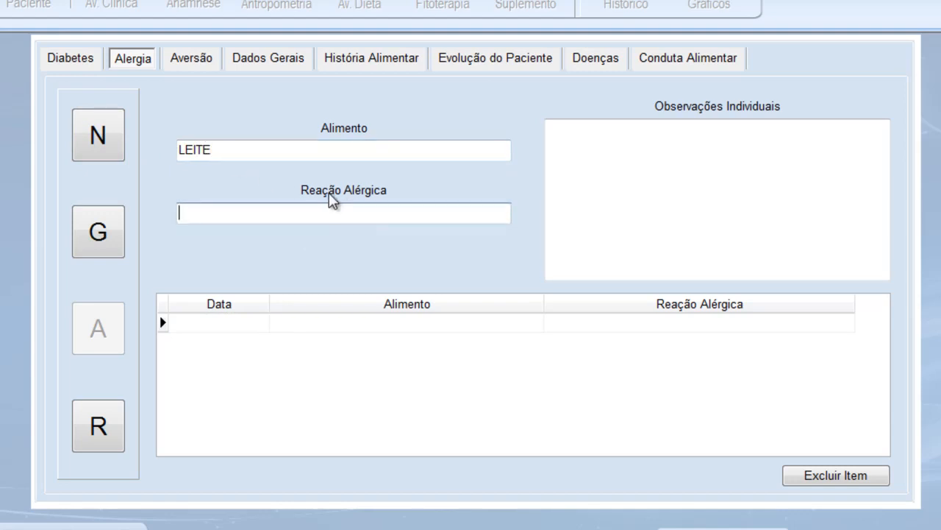
text(MUITA)
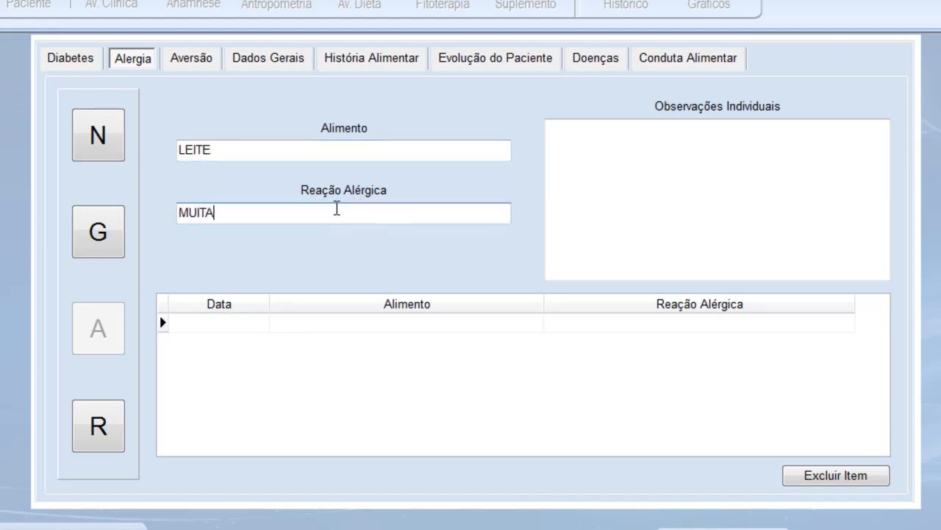
text( PRODUÇÃO DE MUCO)
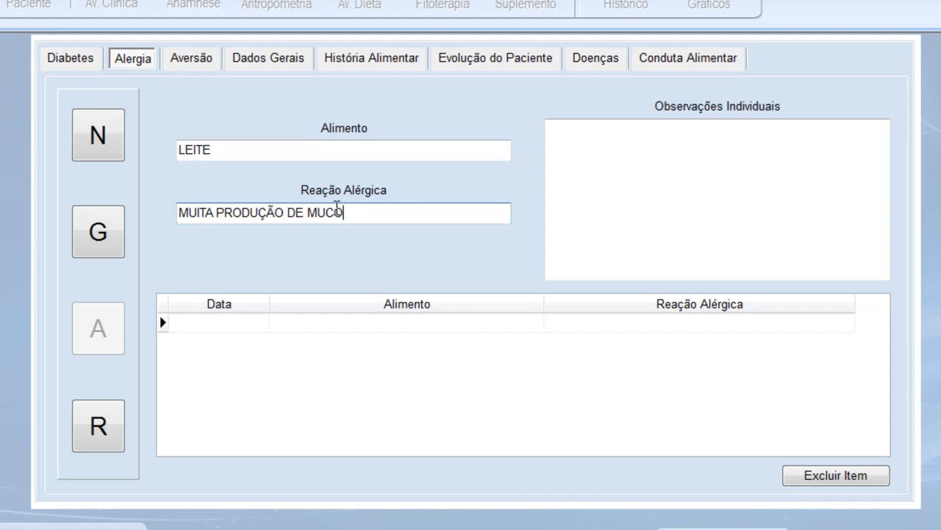
text( E DOR GAS)
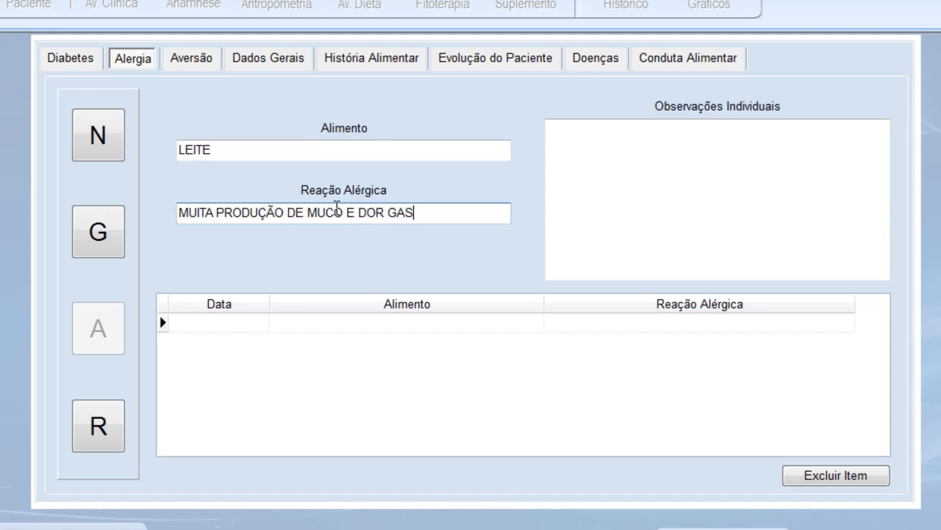
text(TROINTESTINAL)
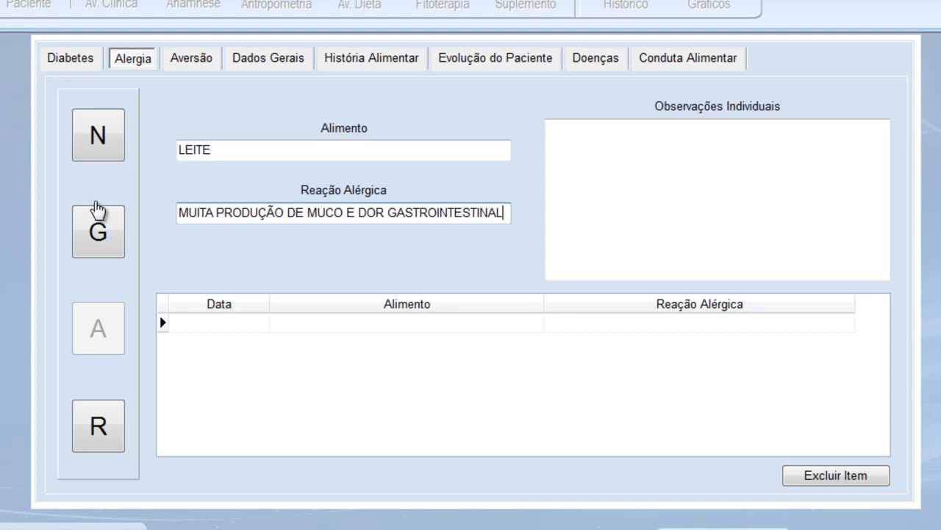
click(98, 227)
click(593, 273)
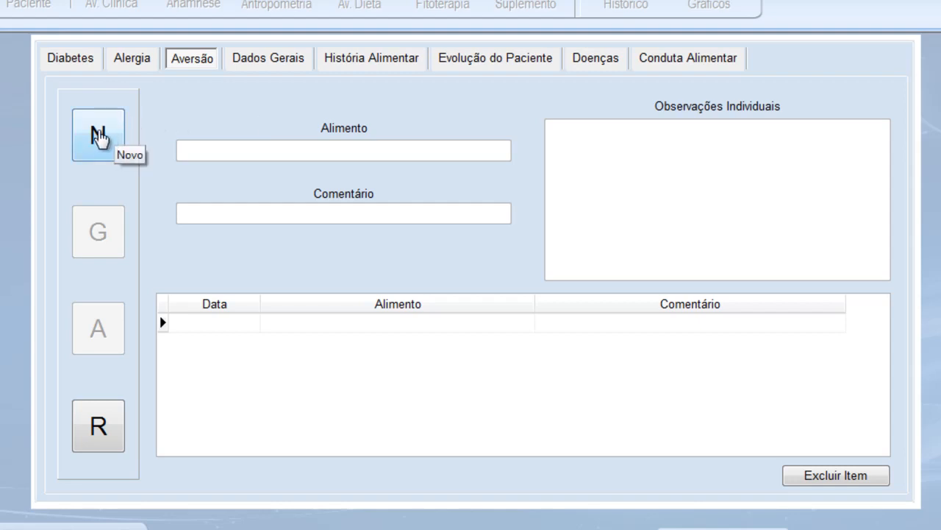
Record and save a food aversion to JILÓ with the comment "NÃO GOSTA DO SABOR"
click(98, 136)
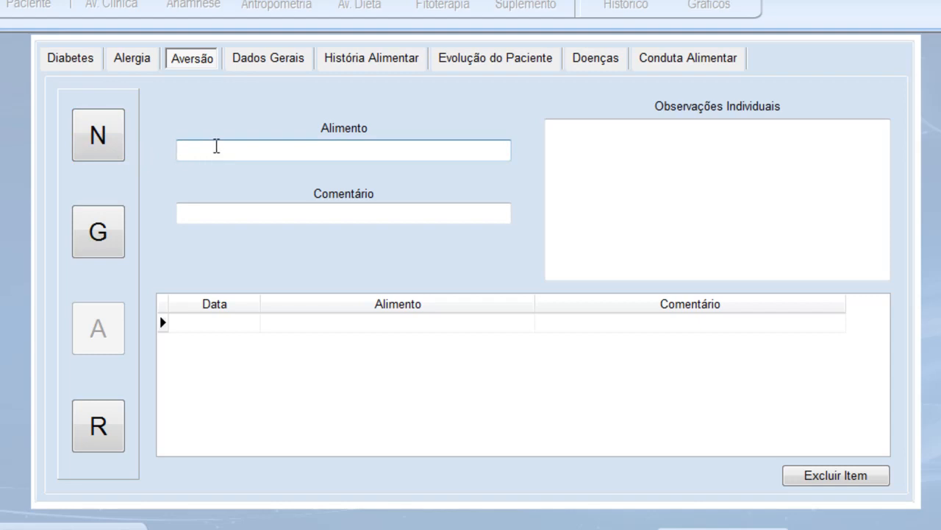
text(JiLÓ)
click(246, 208)
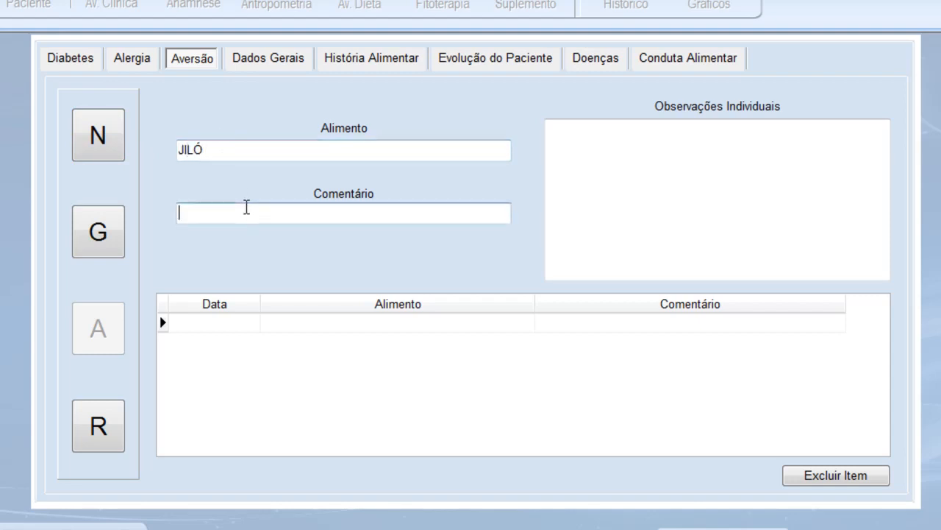
text(NÃO GOSTA DO )
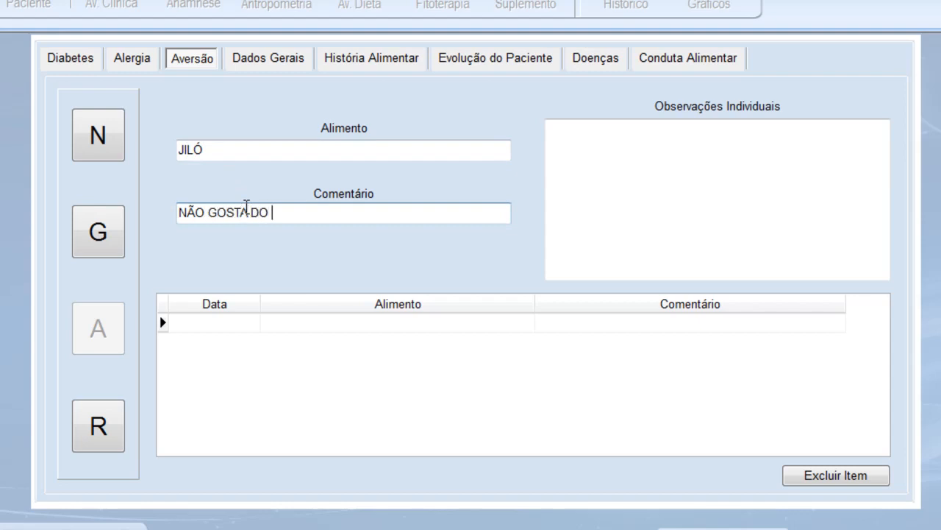
text(SABOR)
click(114, 242)
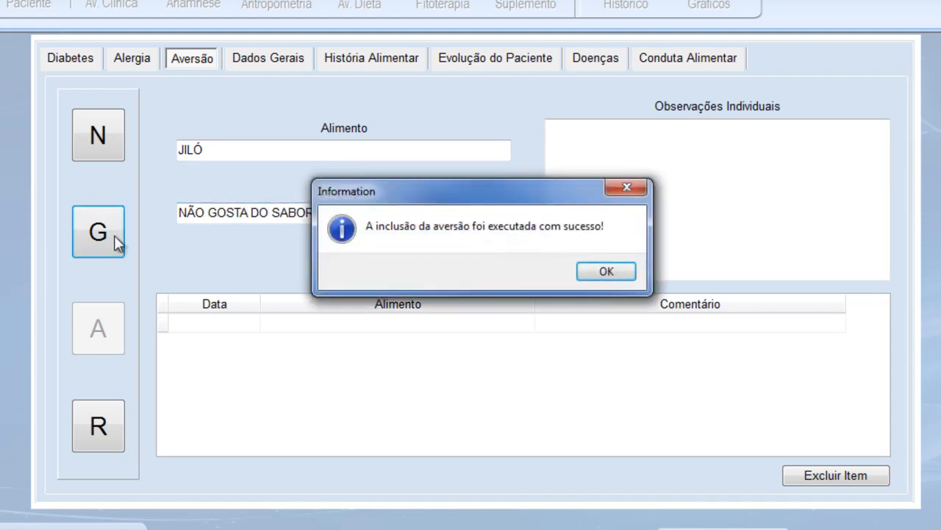
click(588, 275)
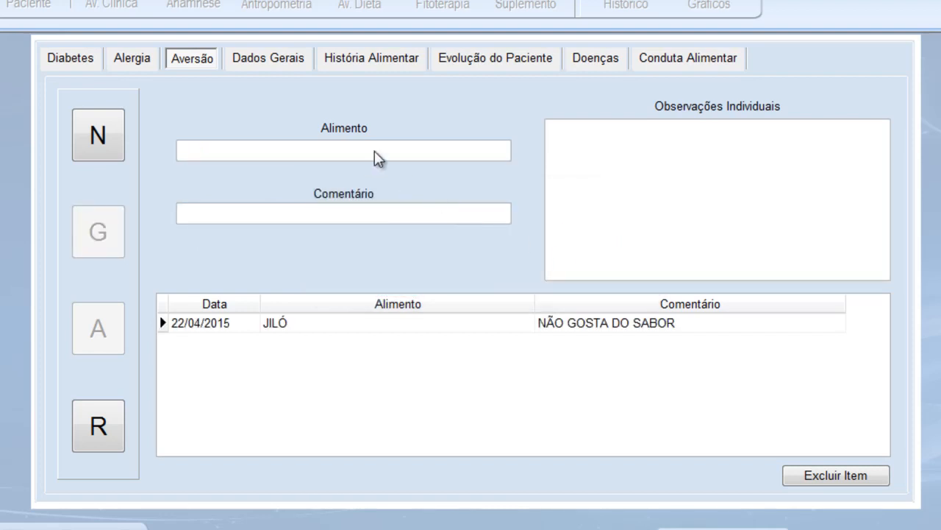
Start a new general data record with 6 meals per day, not eating in front of the TV, and meal place "em casa ou no trabalho"
click(271, 65)
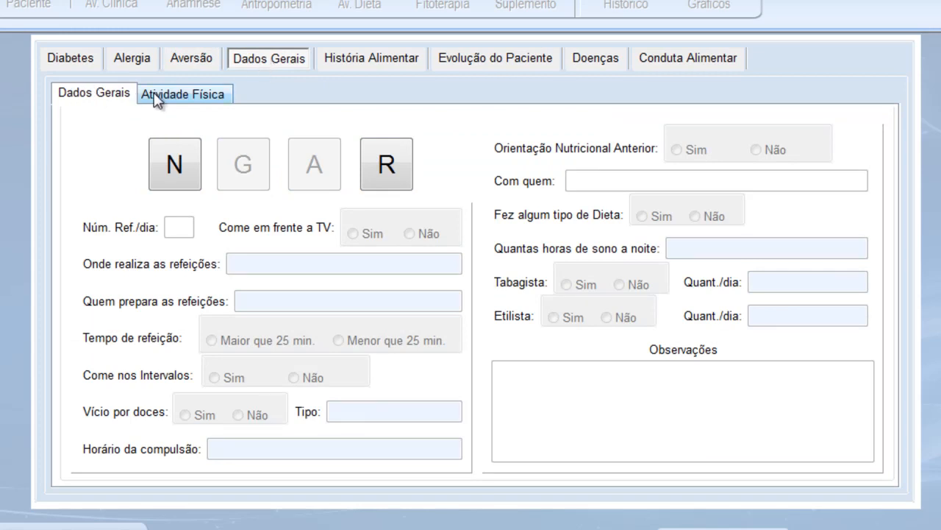
click(171, 165)
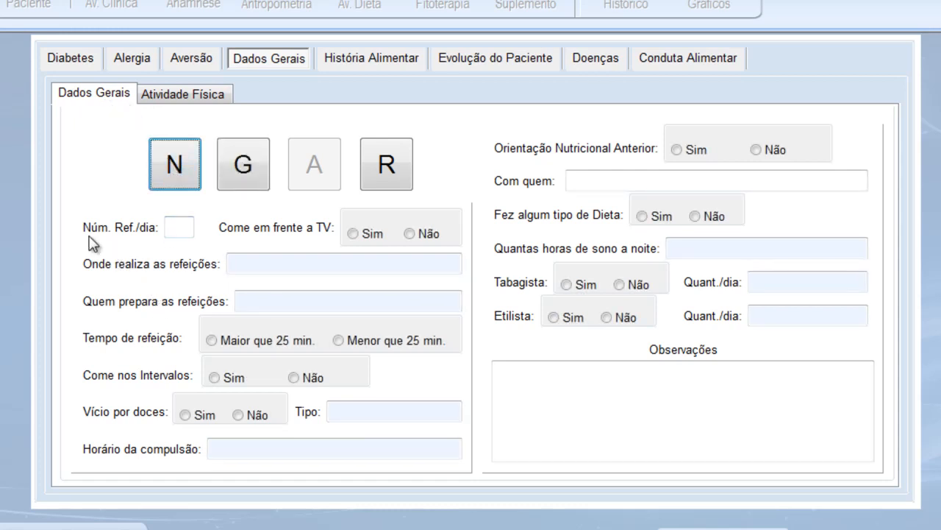
click(169, 227)
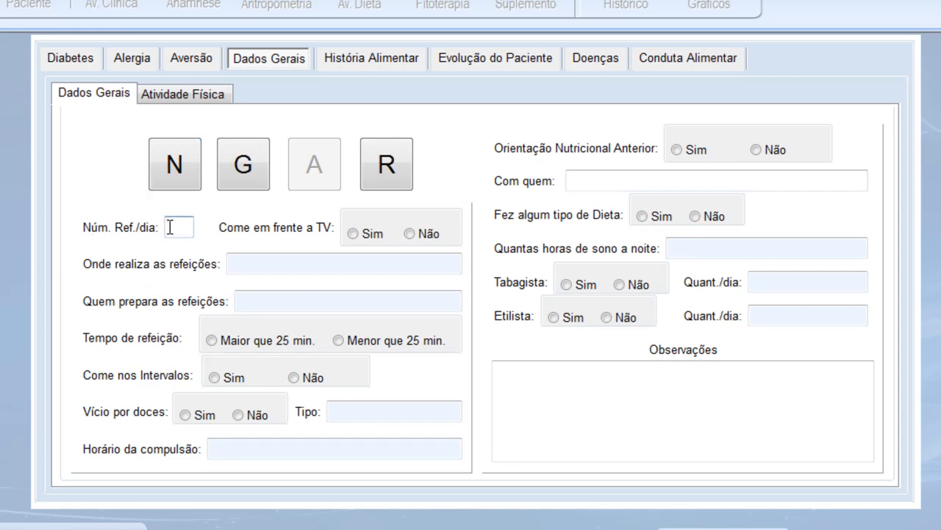
text(6)
click(411, 233)
click(300, 263)
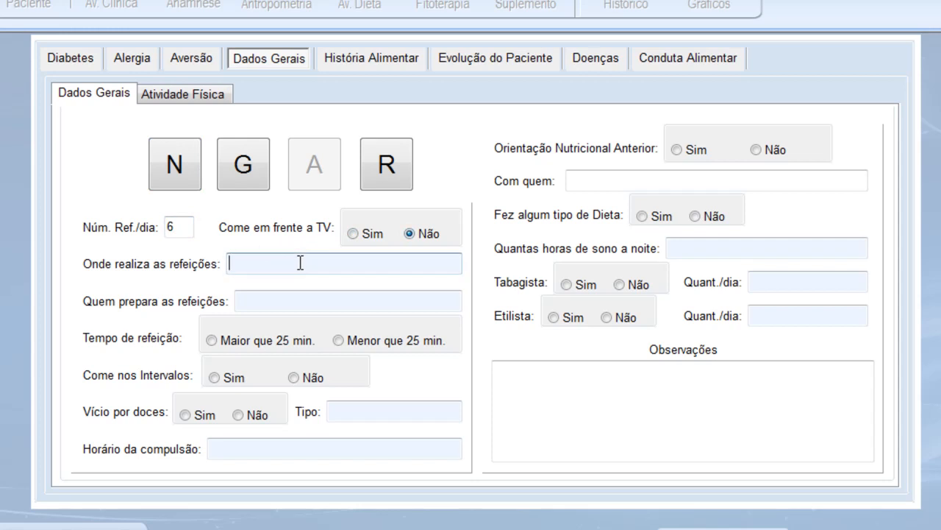
text(em casa ou no trabalho)
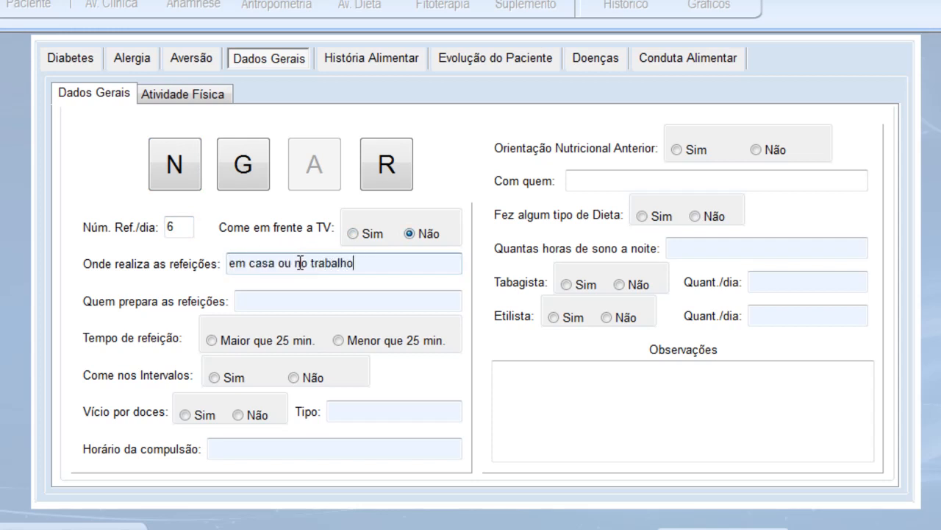
Record "ele mesmo" as meal preparer, meal time under 25 min, eating between meals as Sim and sweets addiction as Não
click(275, 302)
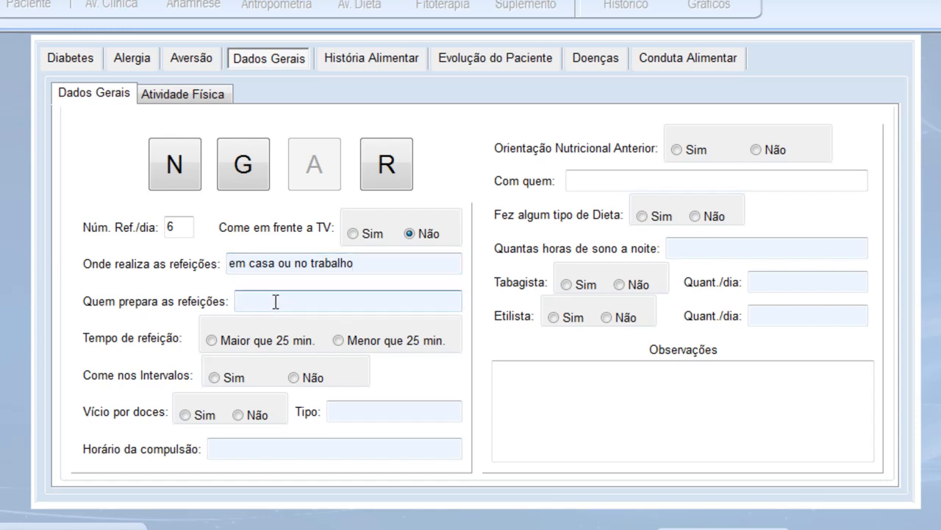
text(ele mesmo)
click(340, 344)
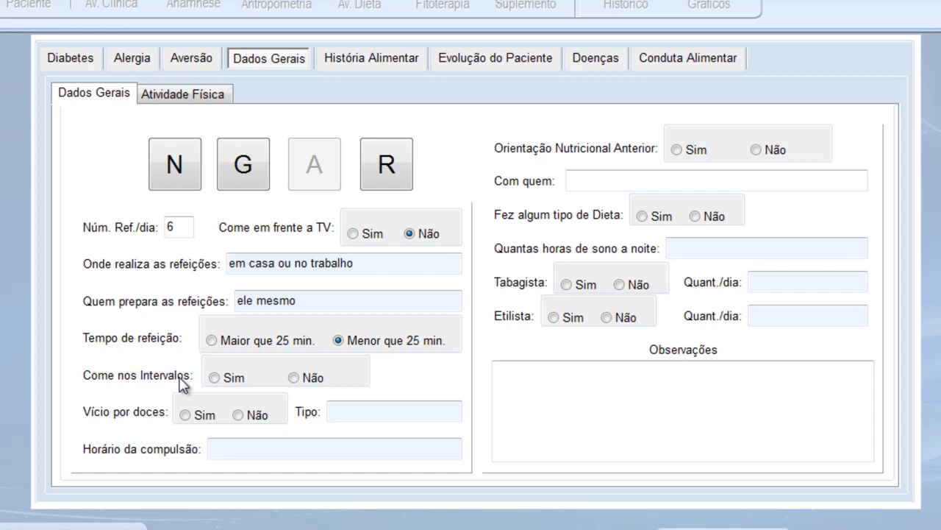
click(214, 379)
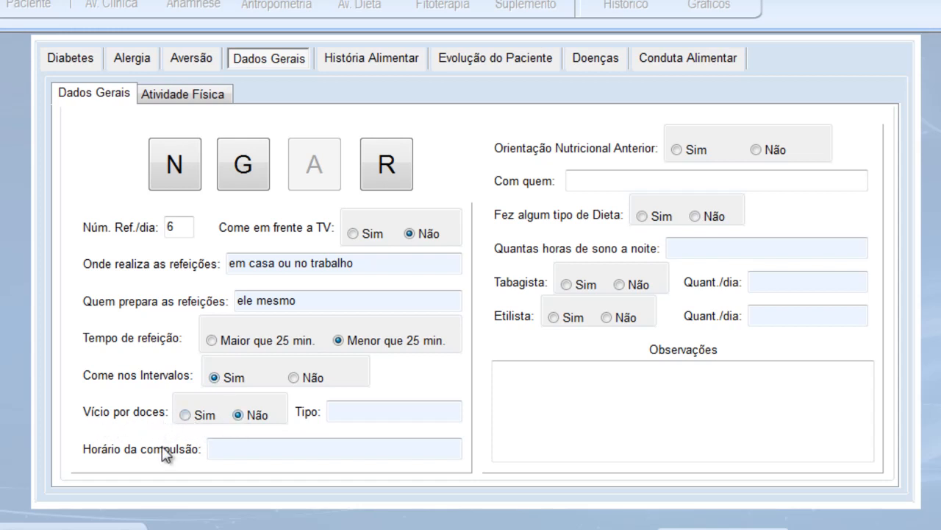
click(217, 445)
Mark previous nutritional guidance, past diets, smoking and alcohol use as Não, and enter "7 horas" of sleep per night
click(572, 182)
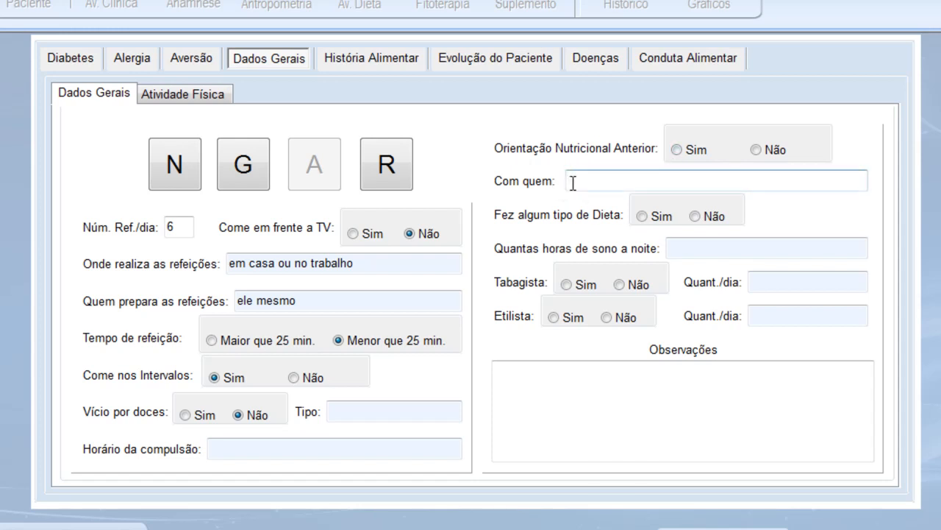
click(758, 151)
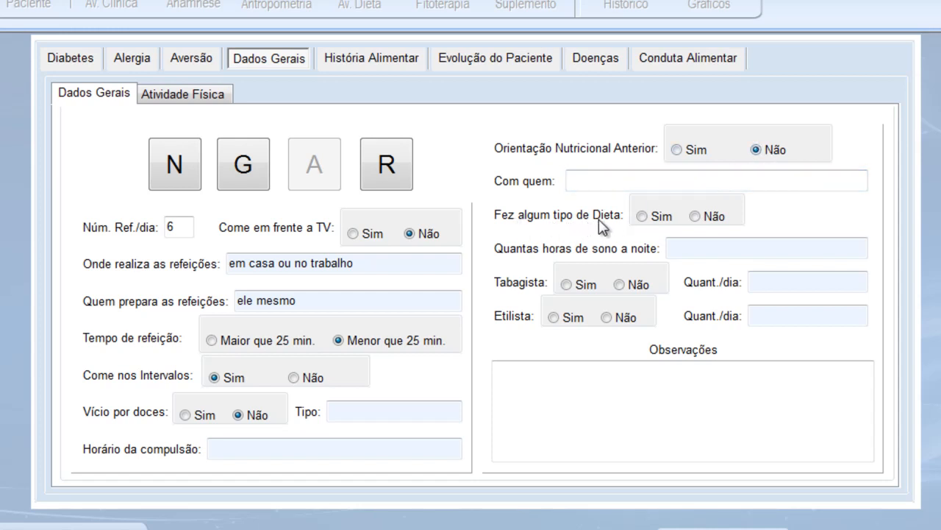
click(696, 218)
click(684, 248)
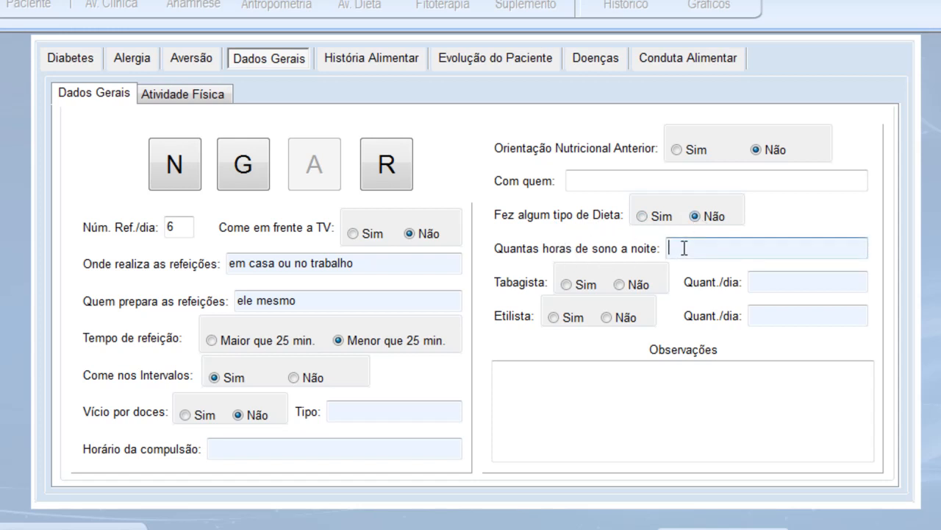
text(7 horas)
click(621, 286)
click(606, 318)
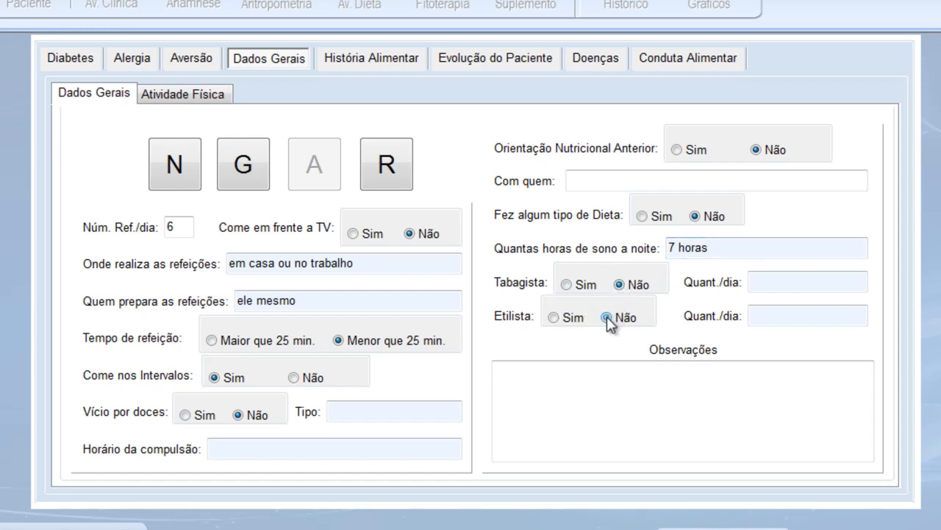
Save the patient's general data record with the observations left blank
click(612, 375)
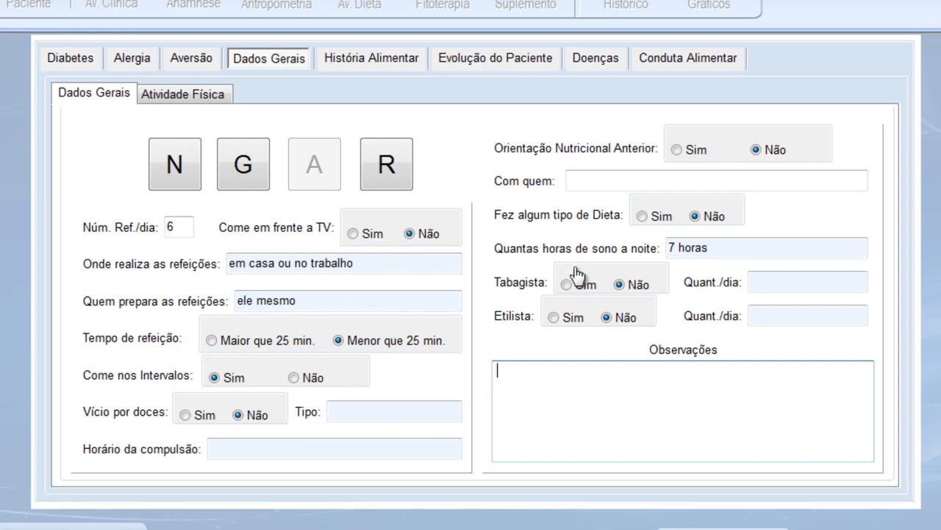
click(248, 185)
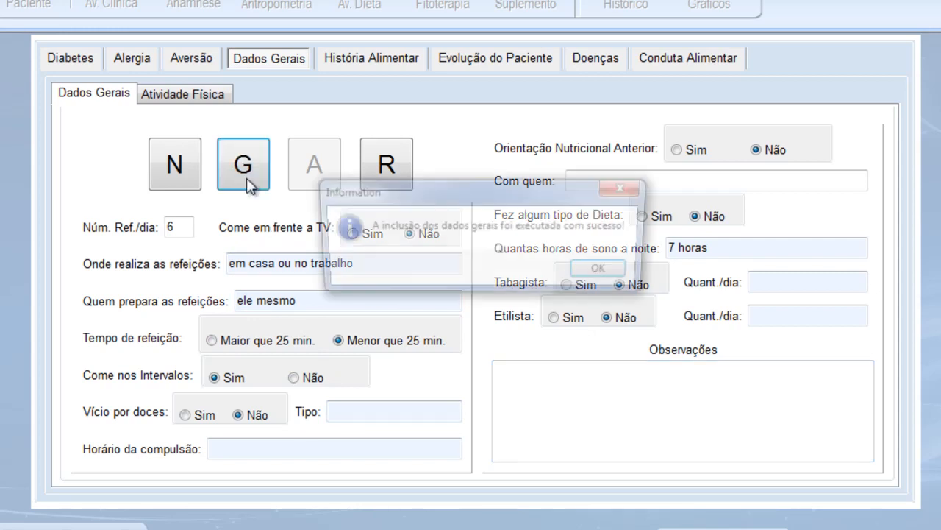
click(604, 272)
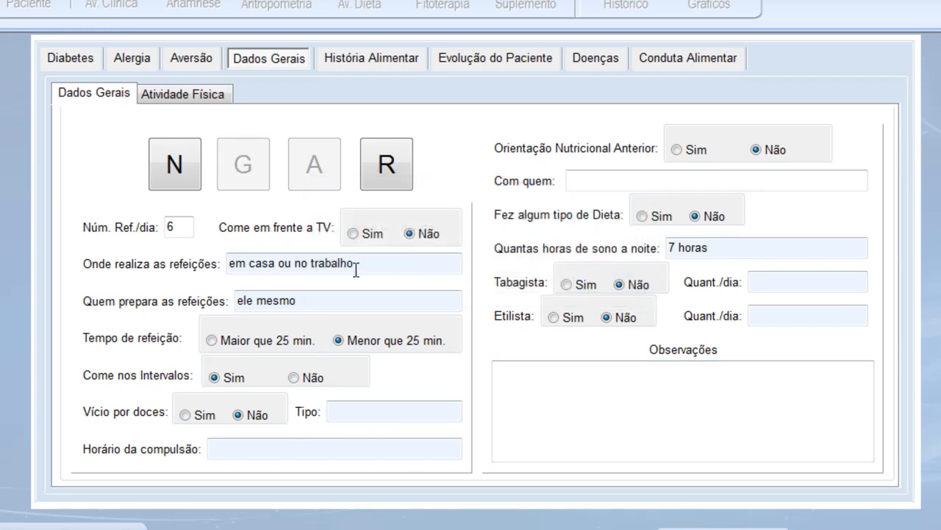
Start a new physical activity record with type "academia", frequency "3x poe semana" and difficulty "sensação de cansaço e fadiga muscular"
click(161, 97)
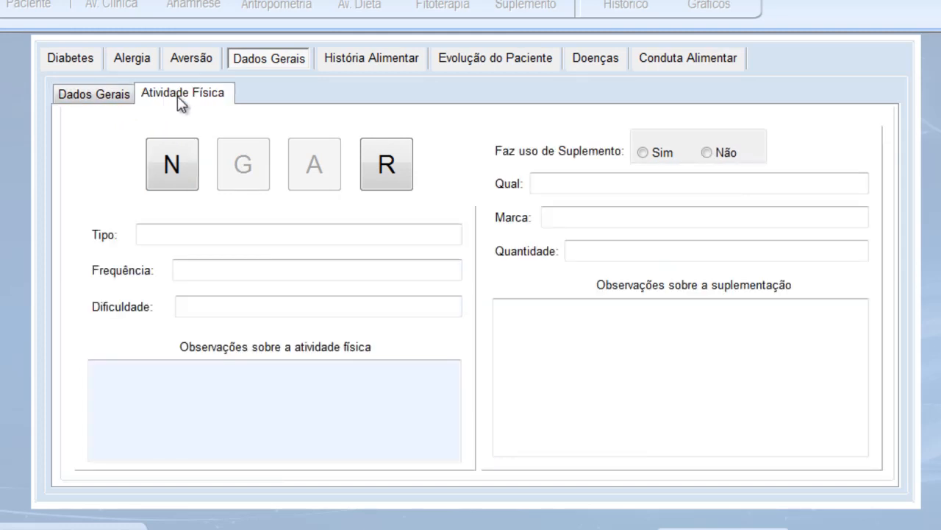
click(172, 165)
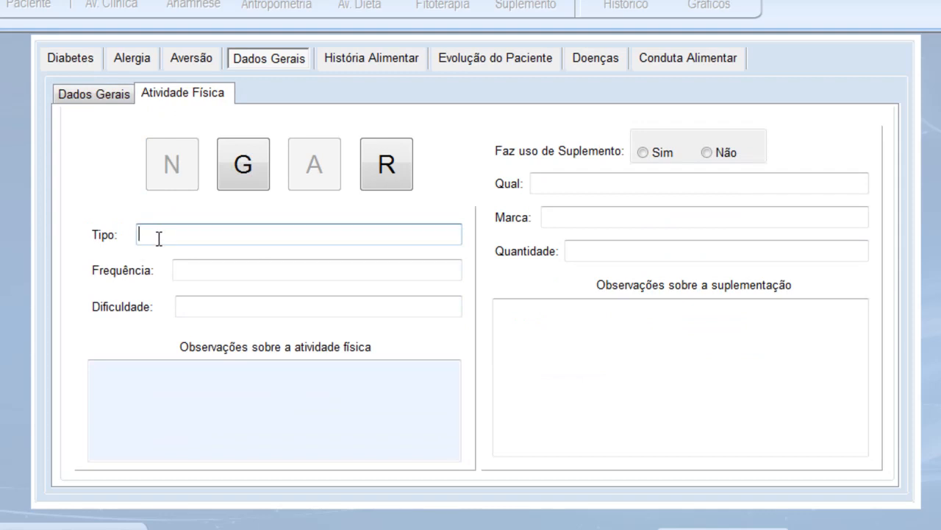
text(academia)
click(213, 270)
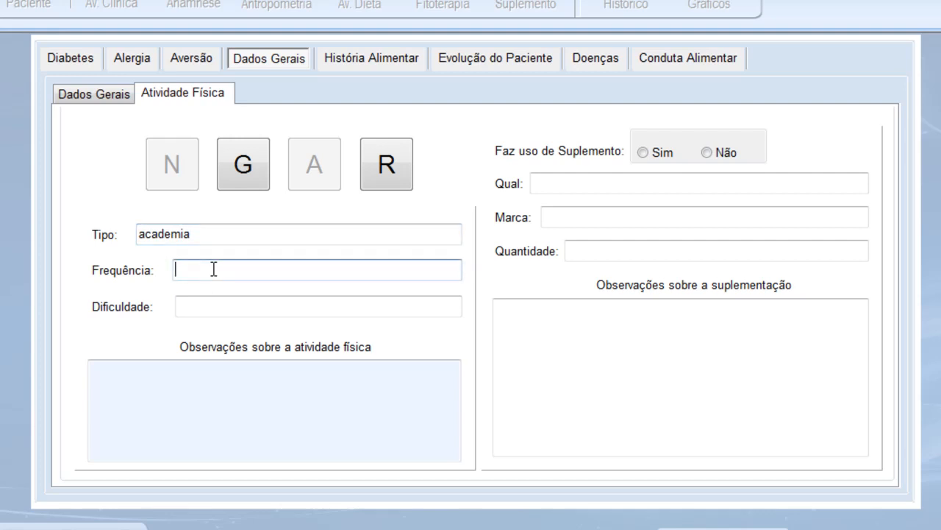
text(3x poe semana)
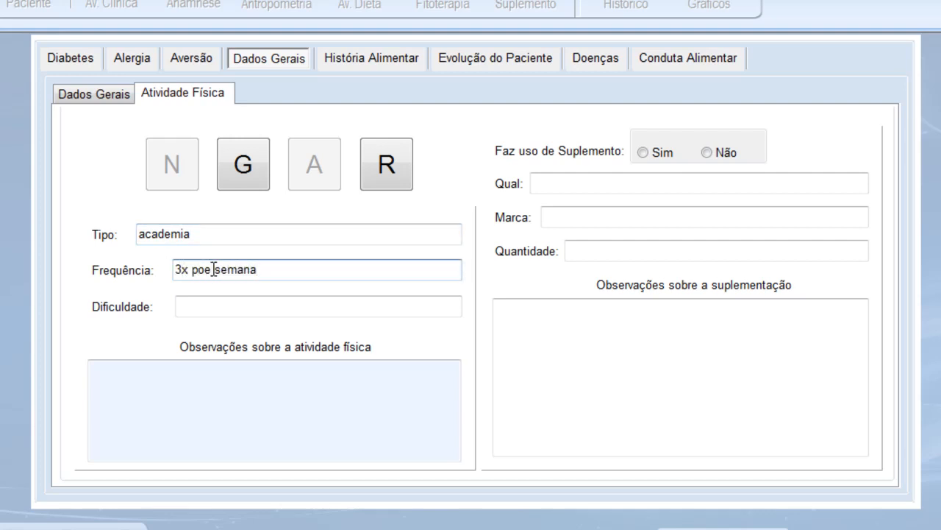
click(216, 309)
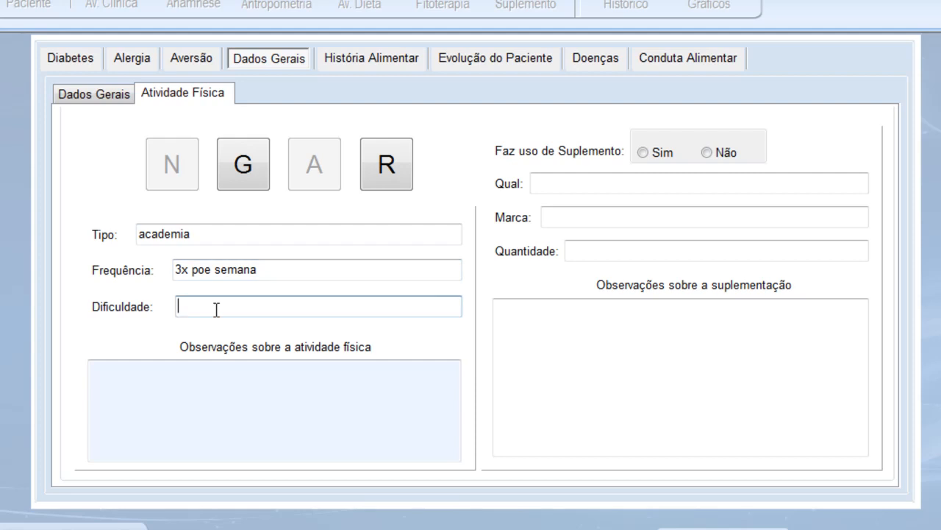
text(sensação de )
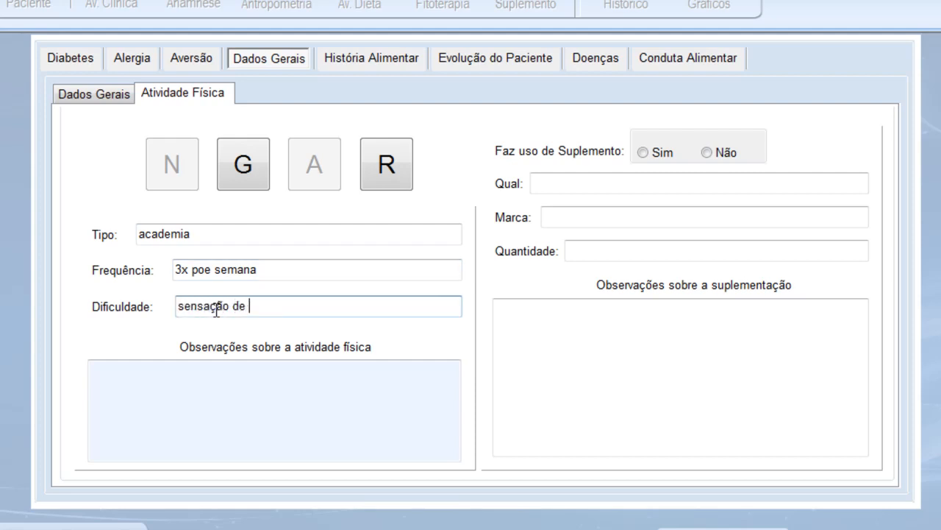
text(cansaço e fadi)
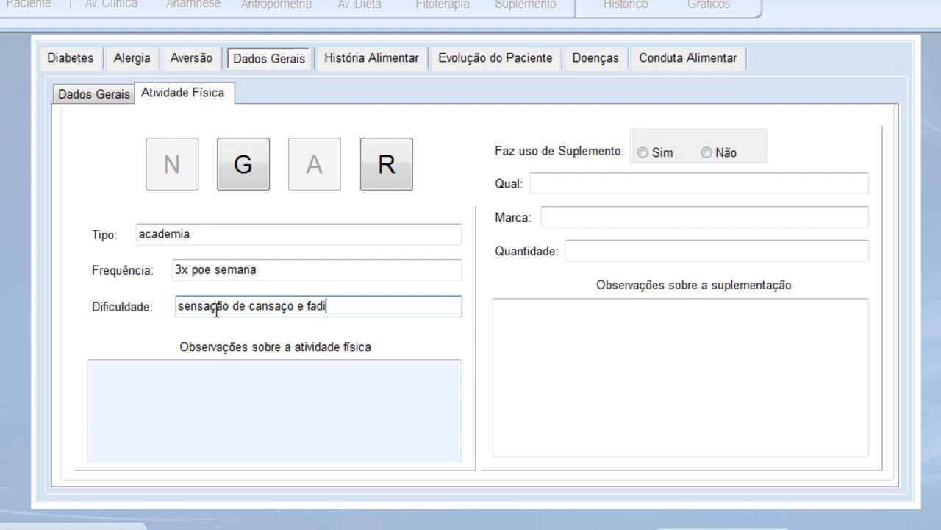
text(ga muscular)
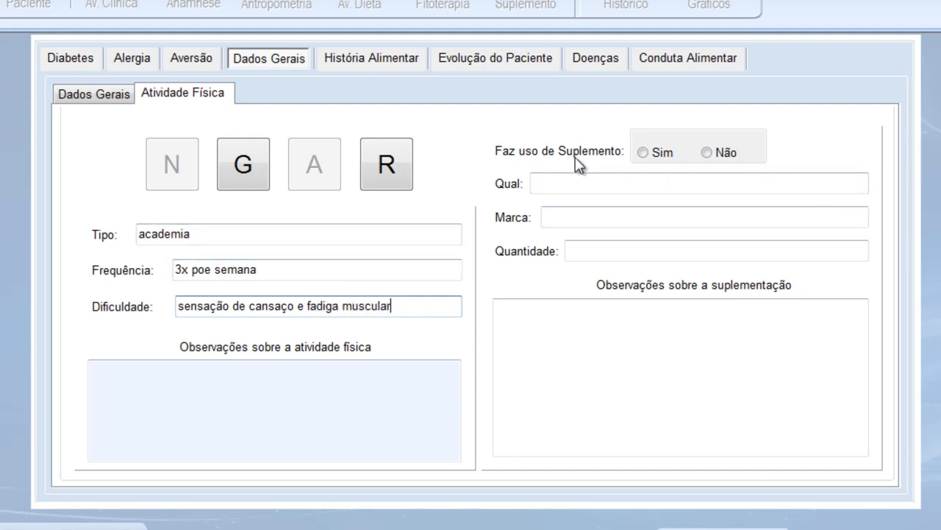
Mark supplement use as Sim with "vitaminas e minerais", leaving its brand, quantity and observations blank
click(647, 152)
click(642, 177)
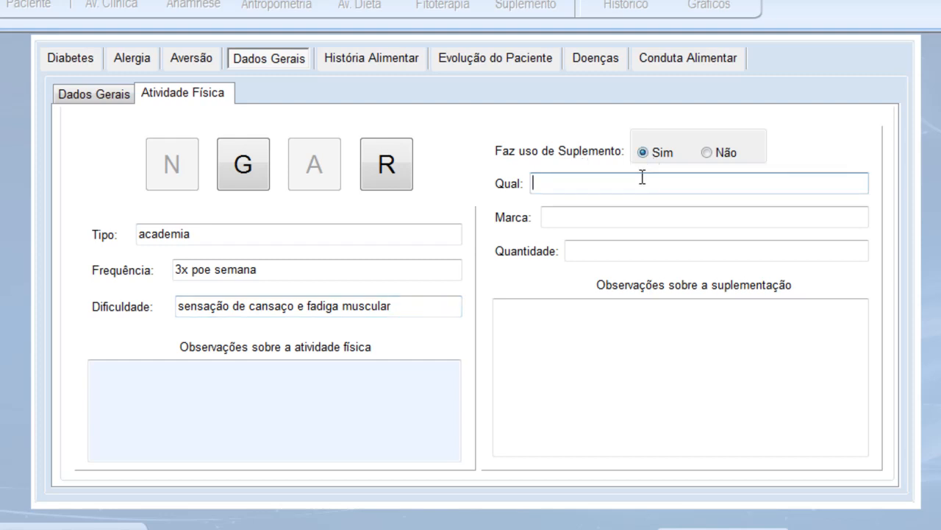
text(vitaminas e minerais)
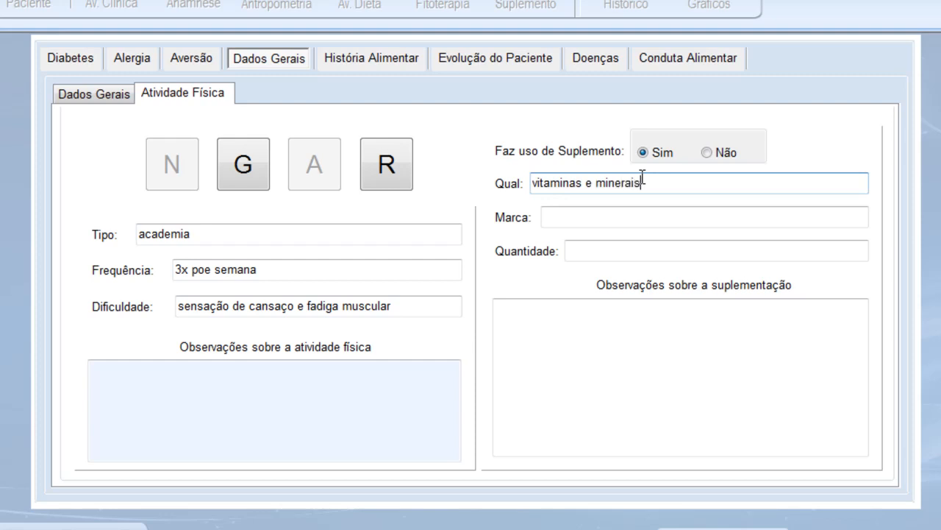
key(Tab)
click(590, 221)
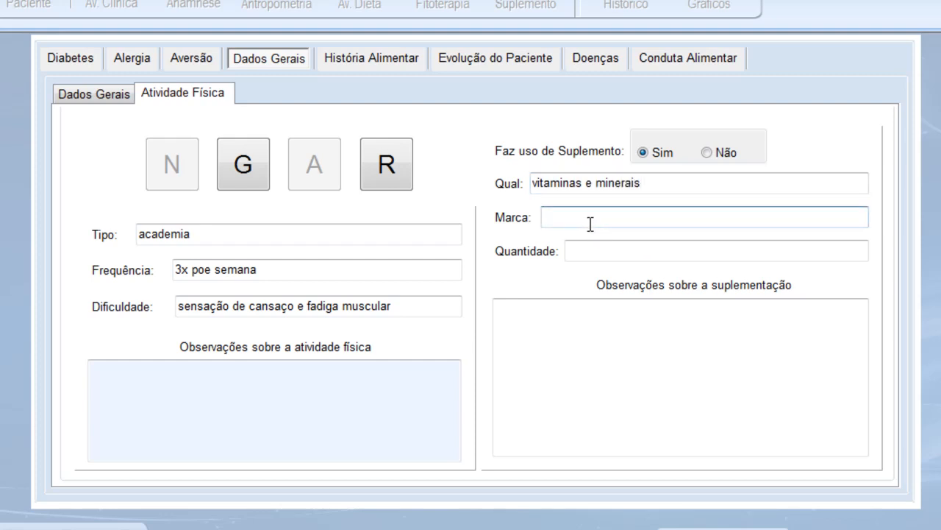
click(581, 250)
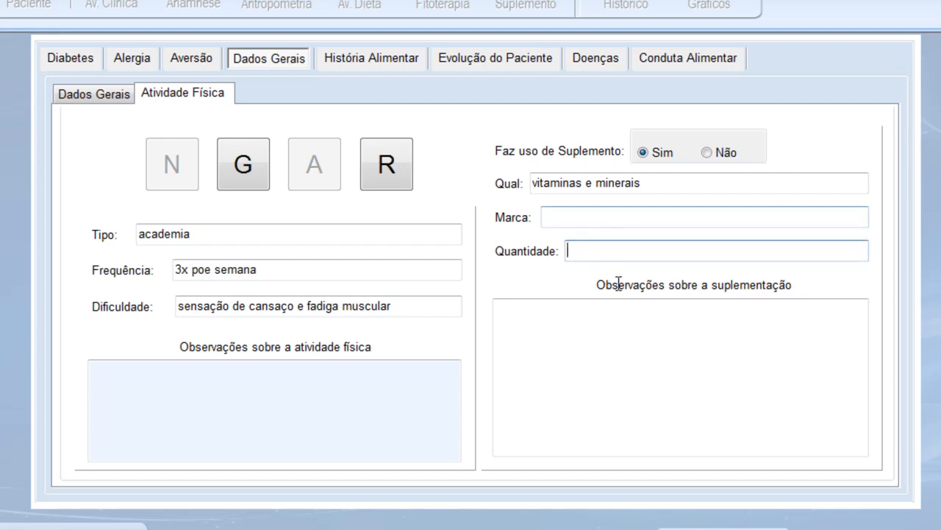
click(614, 328)
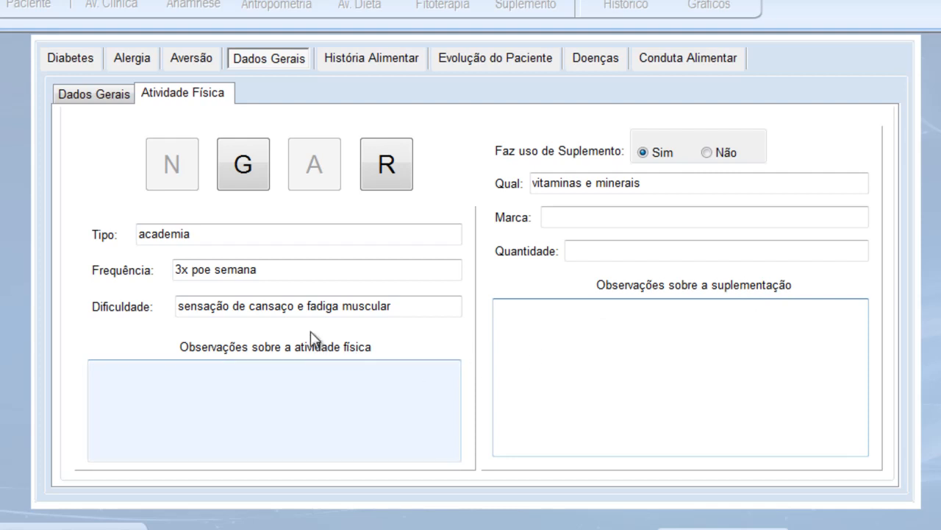
Correct the activity frequency to "3x por semana" and save the physical activity record
click(210, 269)
key(BackSpace)
text(r)
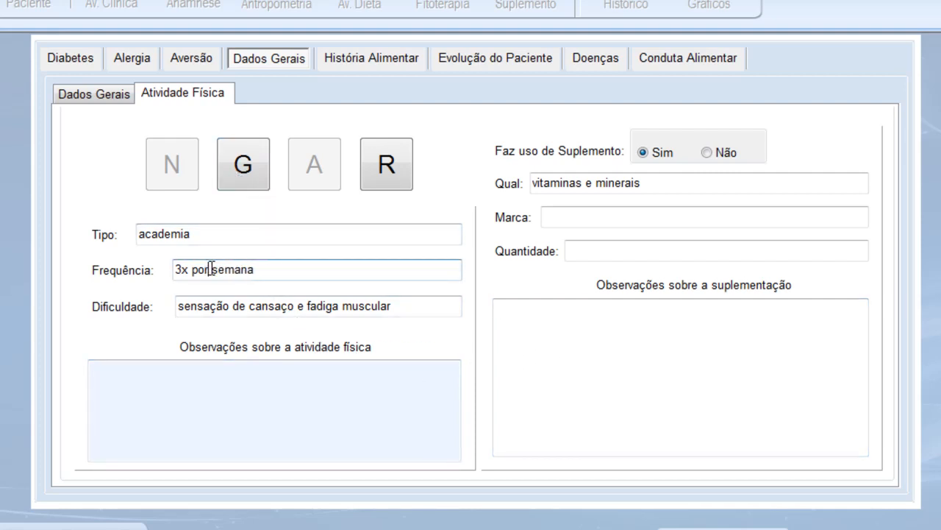
click(257, 167)
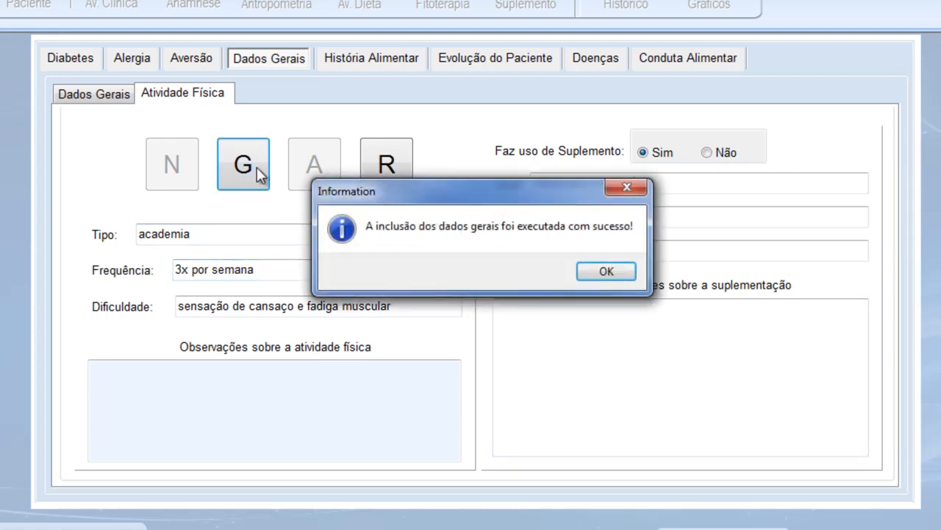
click(618, 273)
Start a new food history record with the line "paciente acorda 7:00h e tem dificuldade para tomar café da manhã;"
click(353, 62)
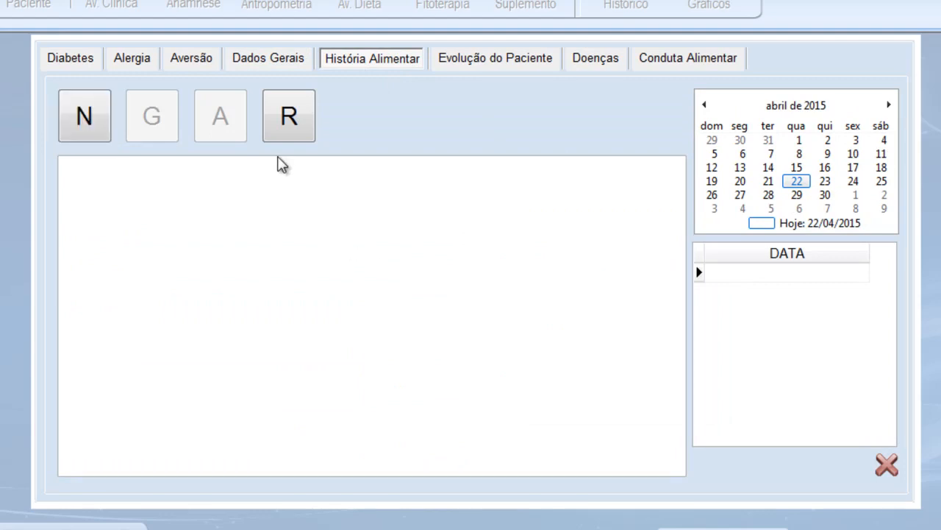
click(82, 132)
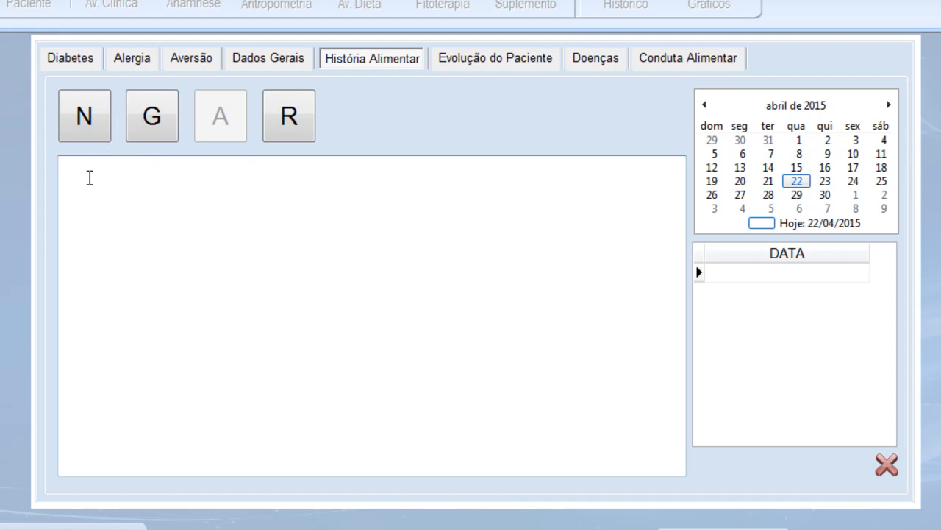
text(paciente acorda 7)
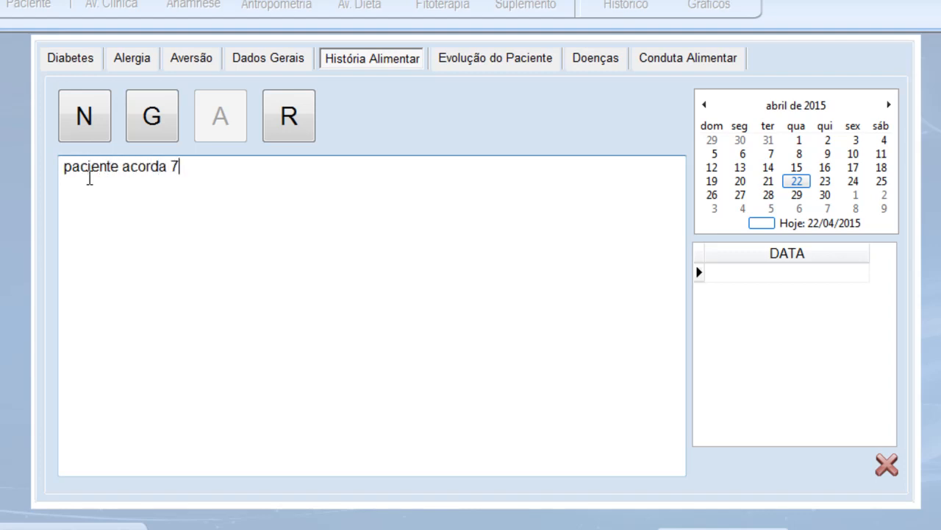
text(:00h e tem d)
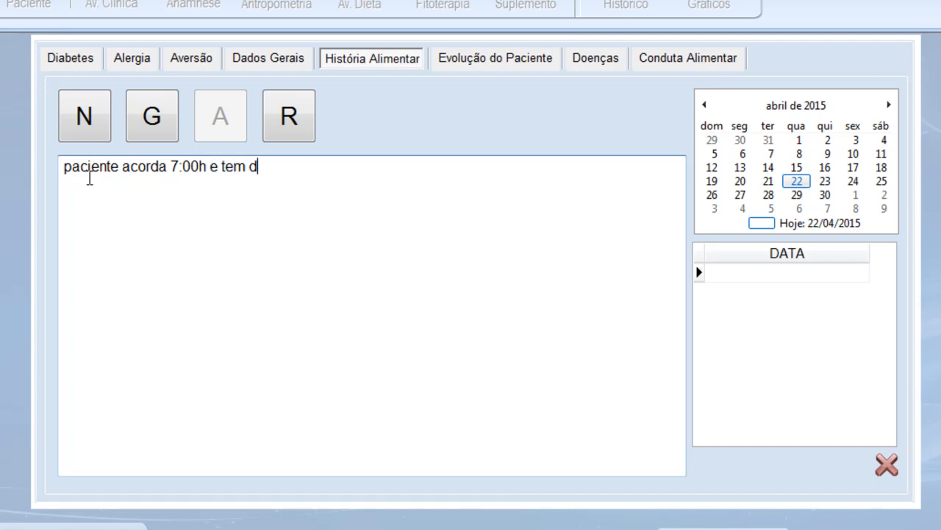
text(ificuldade para to)
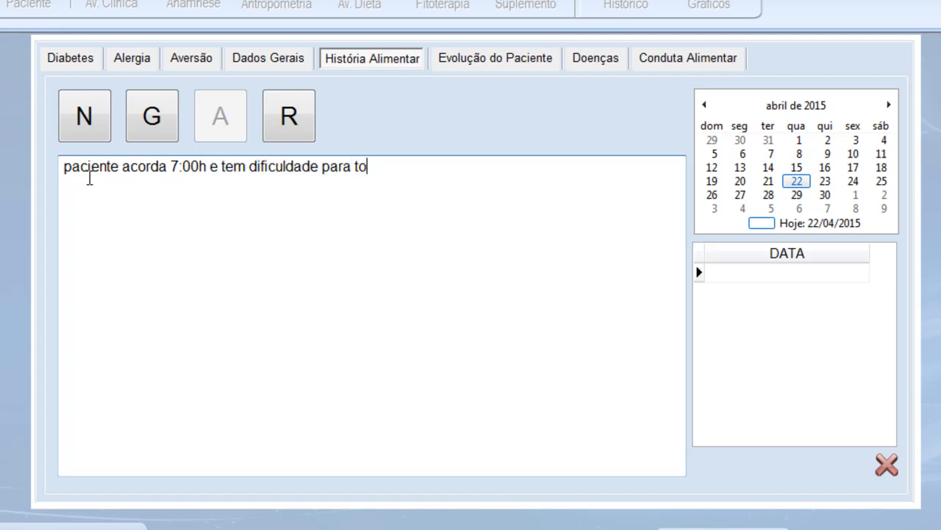
text(mar café da manhã;)
key(Return)
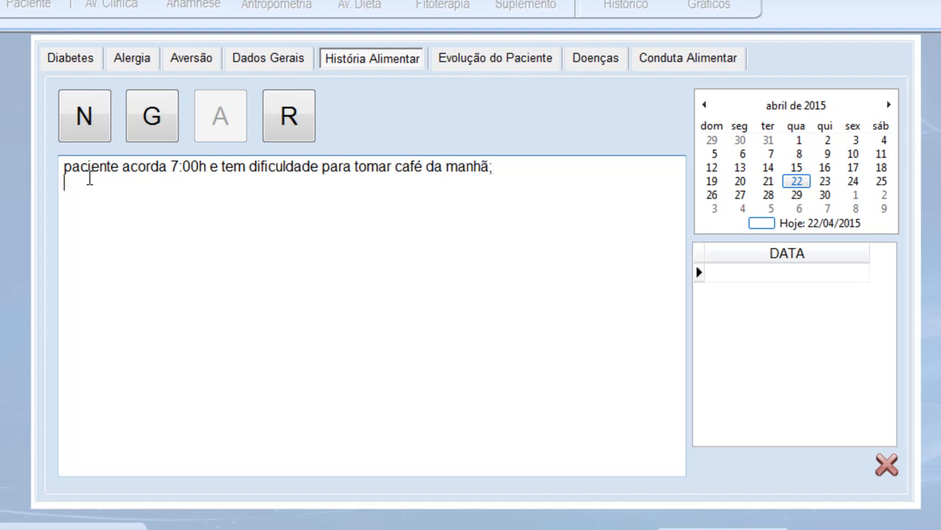
Add the paragraph "Entra no trabalho às 8:30h e então toma um café com açúcar e um pão francês com manteiga." to the food history
key(Return)
text(Entra no trabalho às )
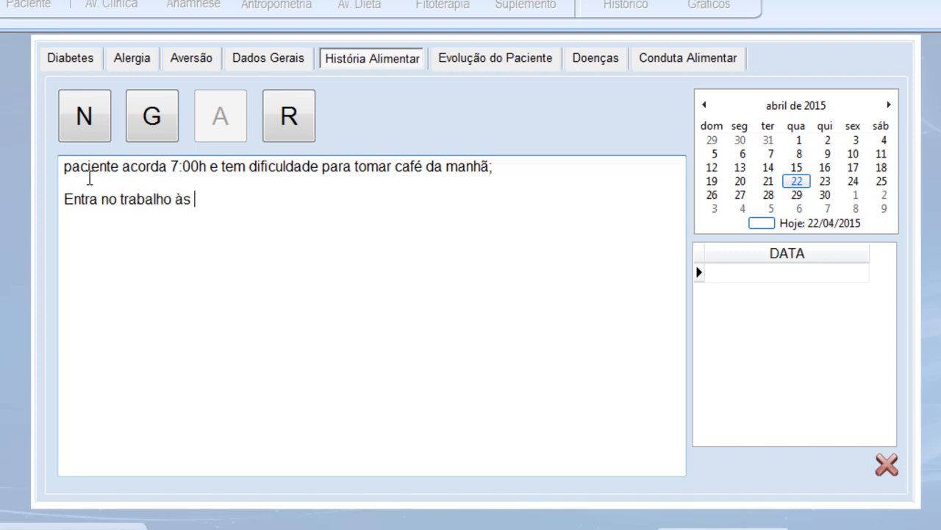
text(8:00h e)
key(BackSpace)
key(BackSpace)
key(BackSpace)
key(BackSpace)
key(BackSpace)
text(30h e então )
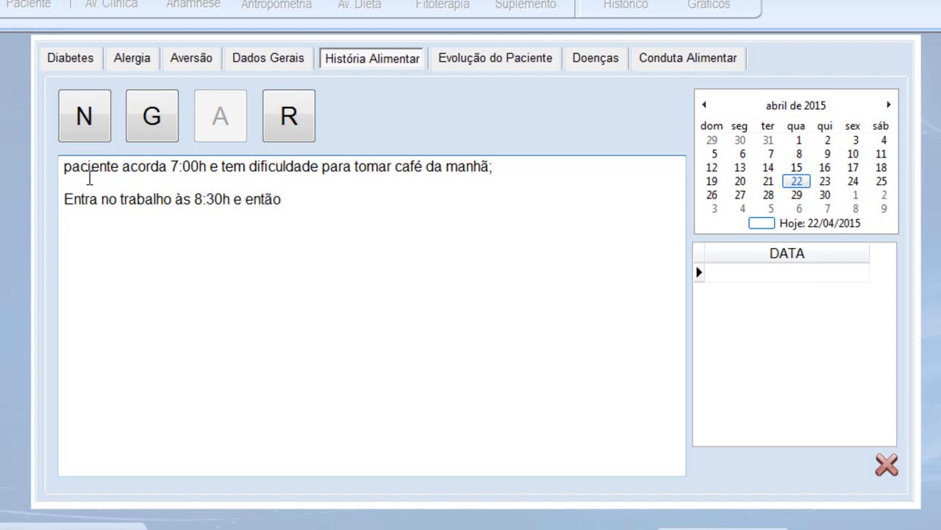
text(toma um café com)
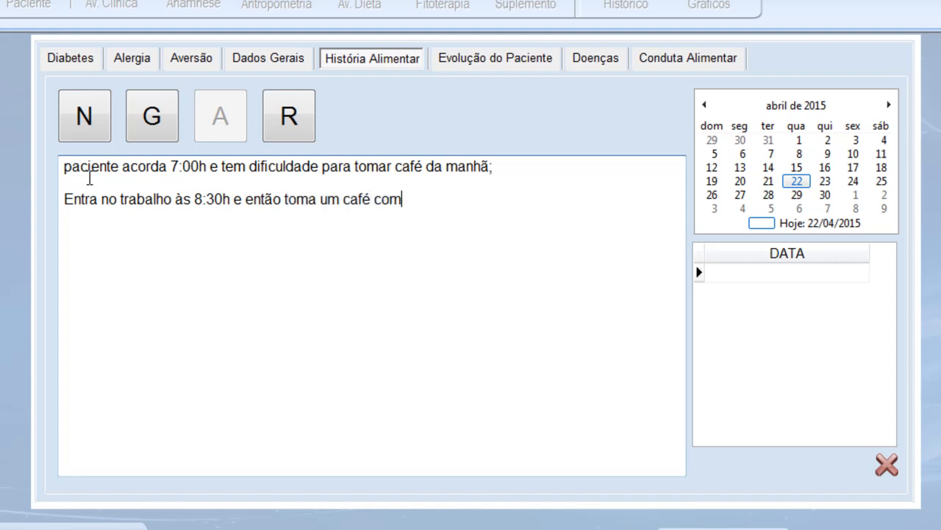
text( açúcar e um p)
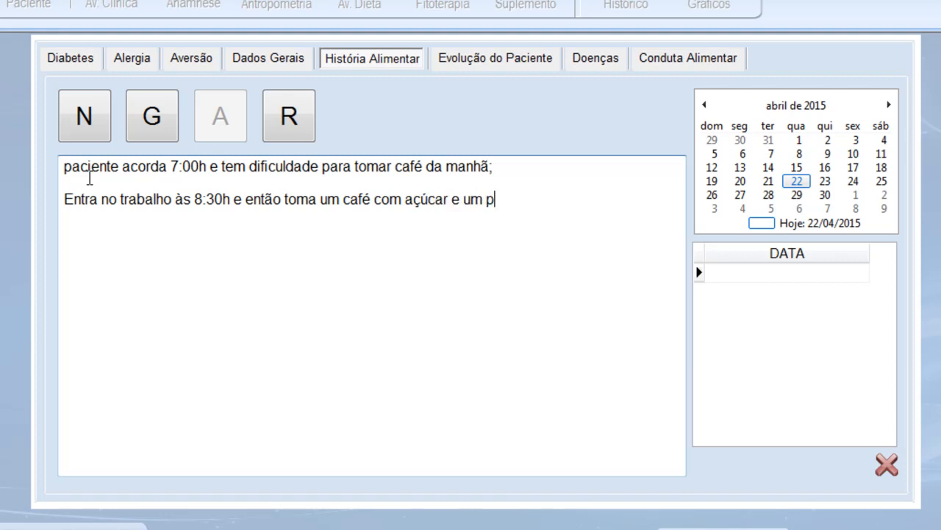
text(ão francês com manteiga.)
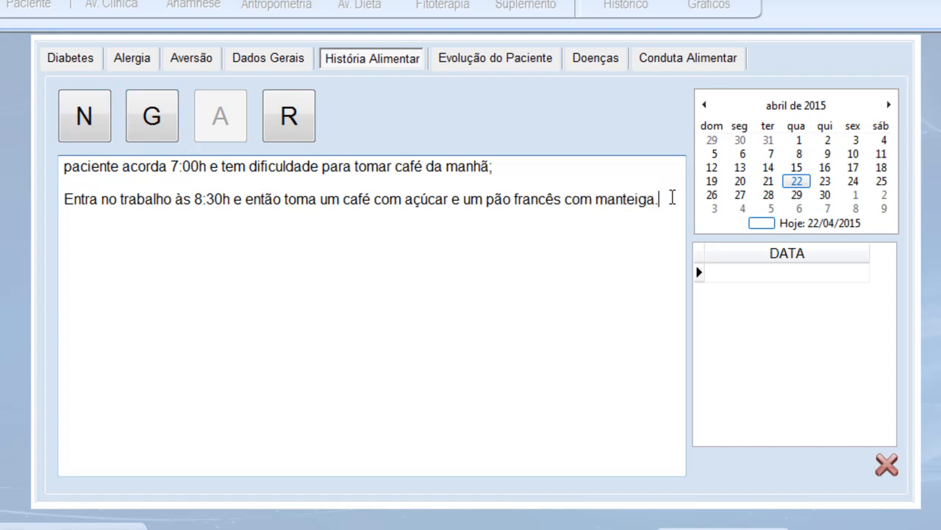
Add a separate final line "Não faz lanche da manhã;" to the food history
key(Return)
key(Return)
text(Não faz lanche da ma)
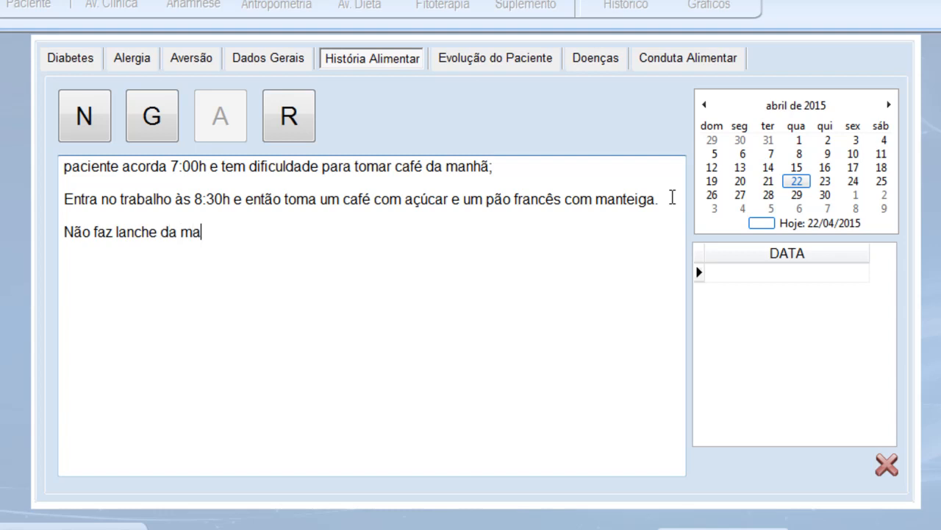
text(nhã;)
key(Return)
Save the food history and reopen the saved entry dated 22/04/2015
click(155, 137)
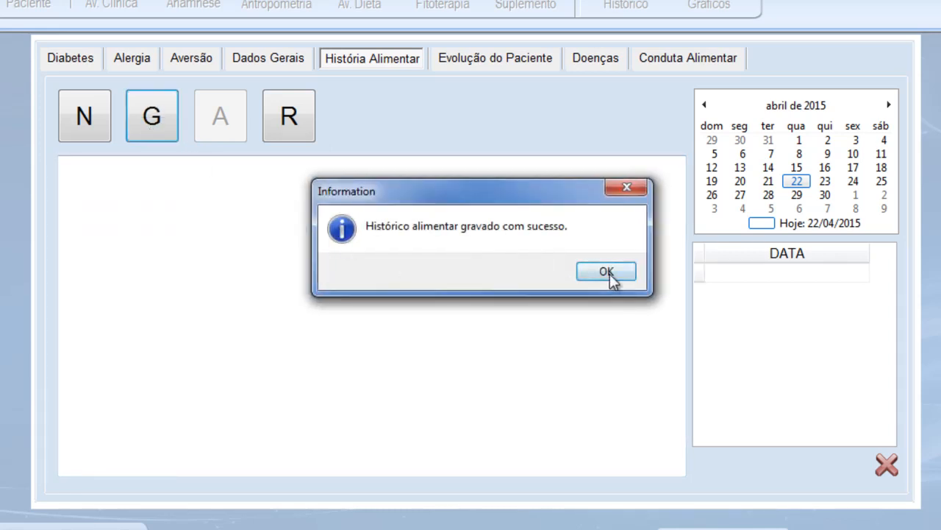
click(608, 272)
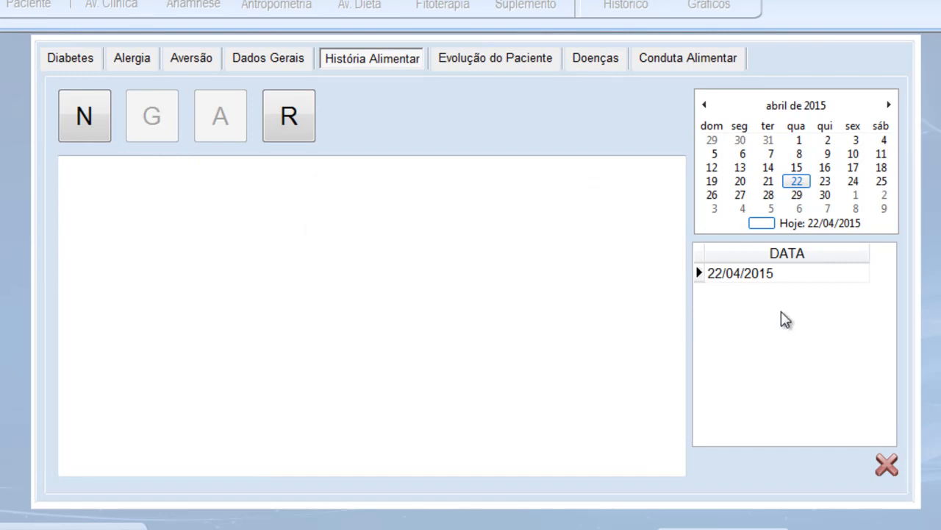
click(744, 275)
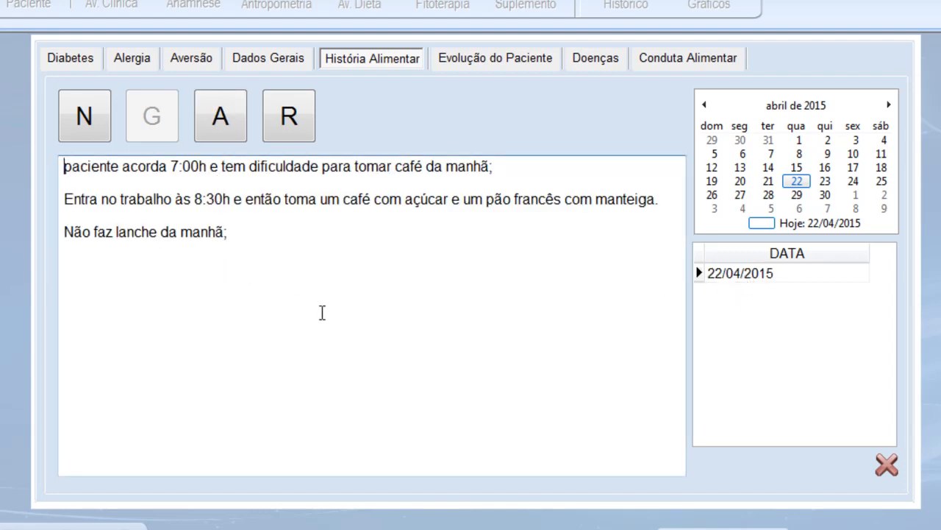
Start a patient evolution entry reading "Hoje foi retorno do paciente e ele relatou que está com dificuldade em seguir a proposta que foi passada há 15 dias."
click(464, 59)
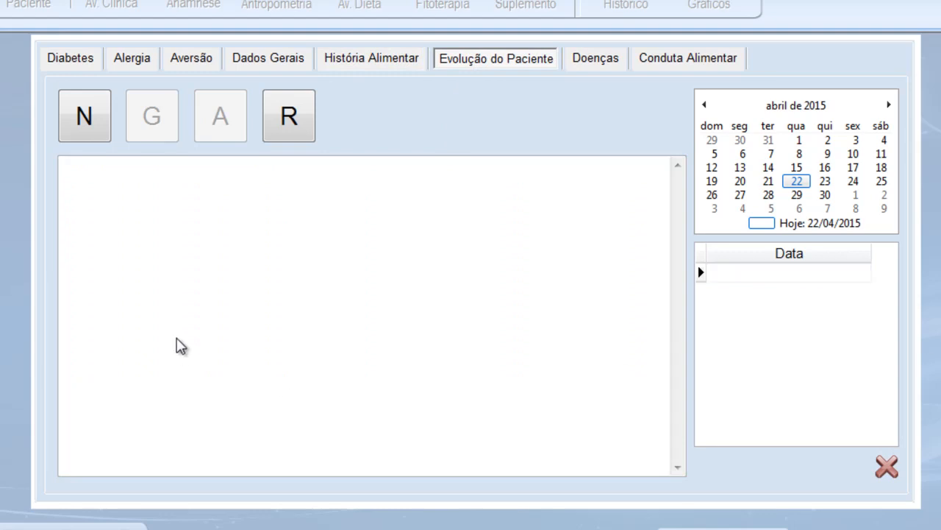
click(86, 116)
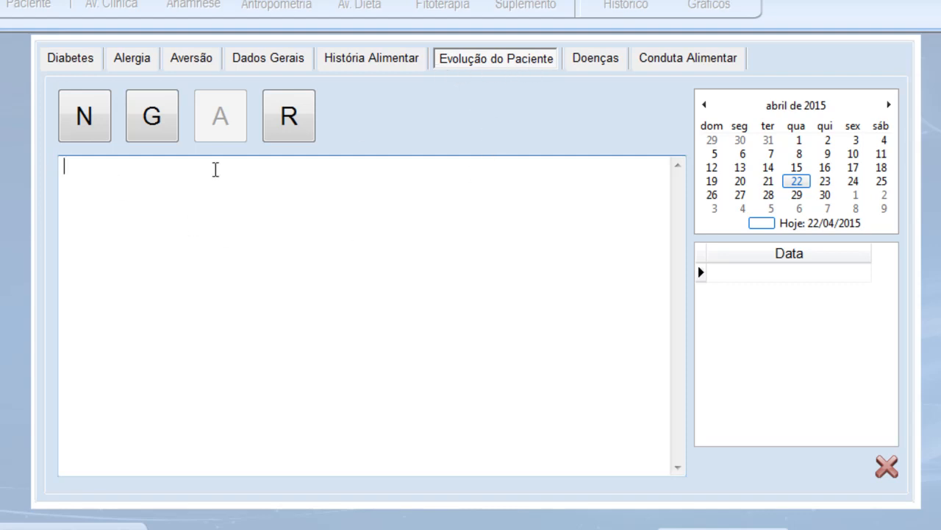
text(Hoje foi retorno do )
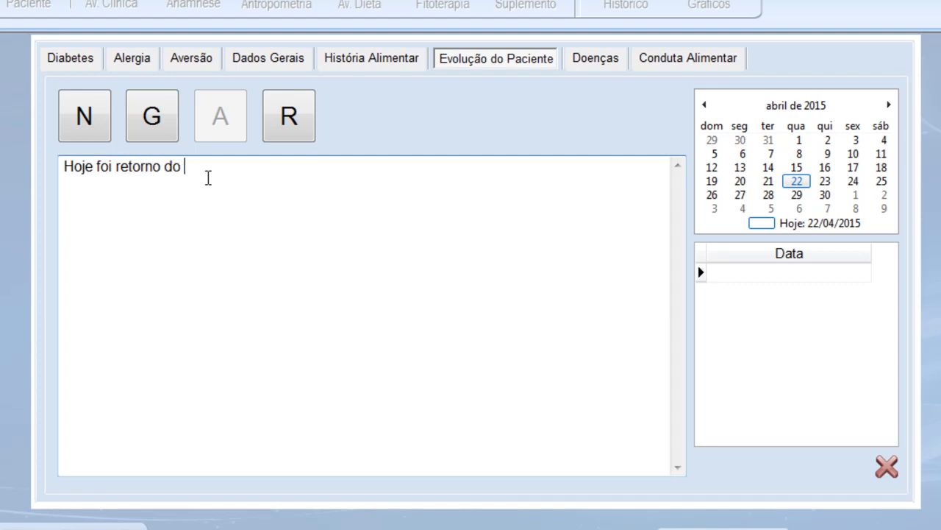
text(paciente e ele relatou com)
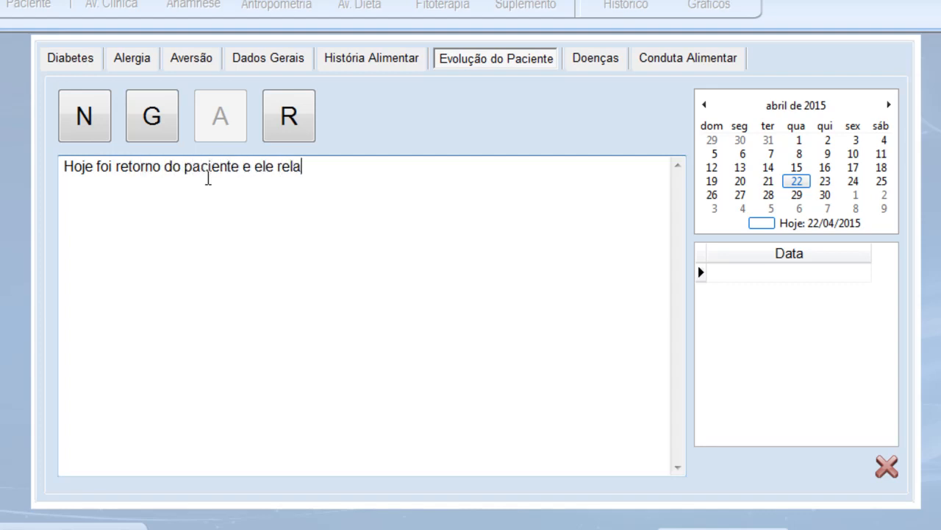
key(BackSpace)
key(BackSpace)
key(BackSpace)
text(que está com dificuldad)
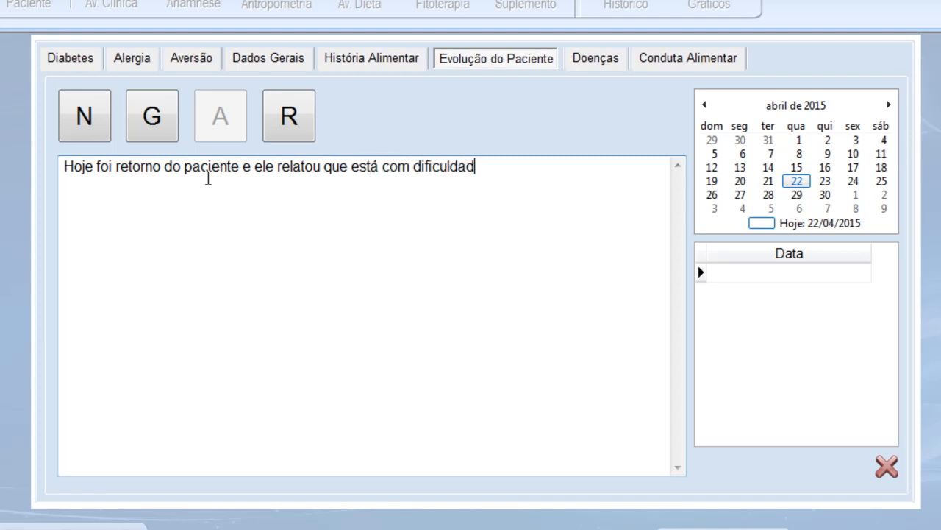
text(e em seguir a prop)
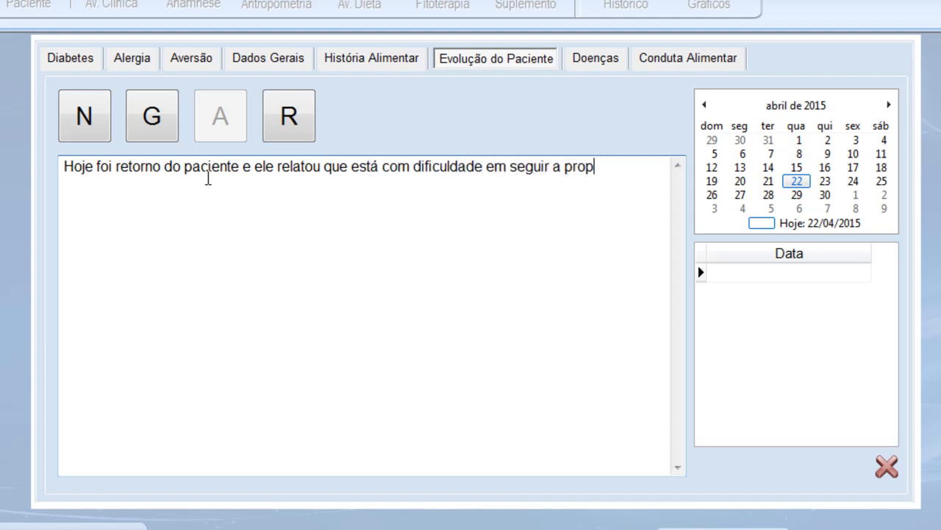
text(osta que foi passa)
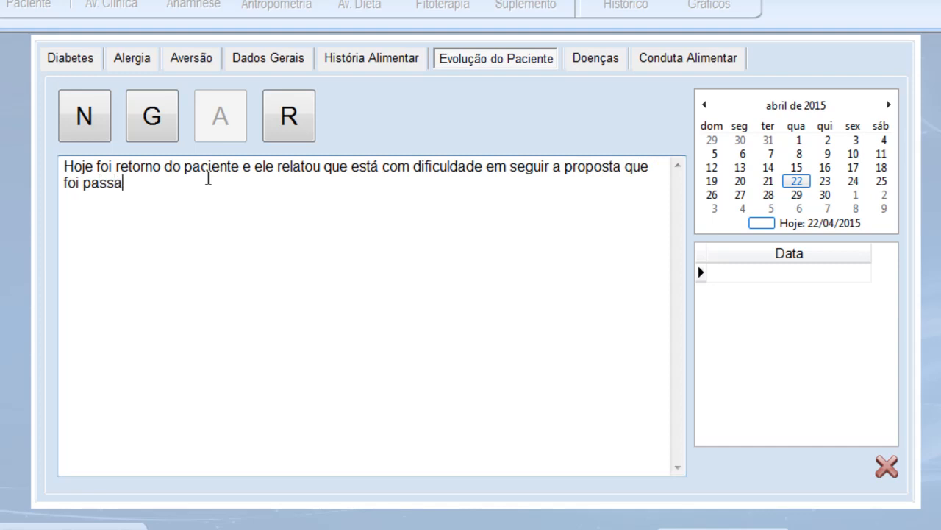
text(da há 15 dias.)
key(Return)
key(Return)
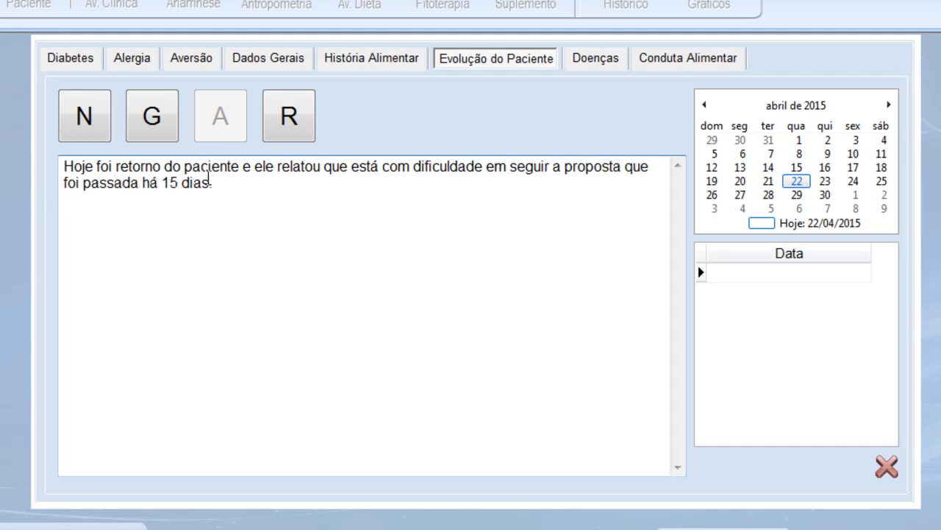
Add the paragraph "Marcamos um retorno para ele buscar um novo cardápio" and save the patient evolution entry
text(Marcamos um retorno para )
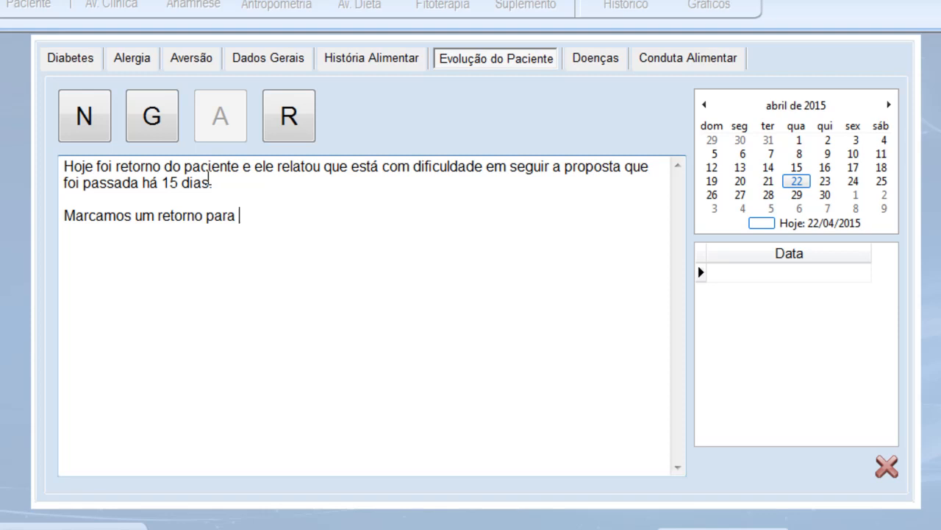
text(ele buscar u)
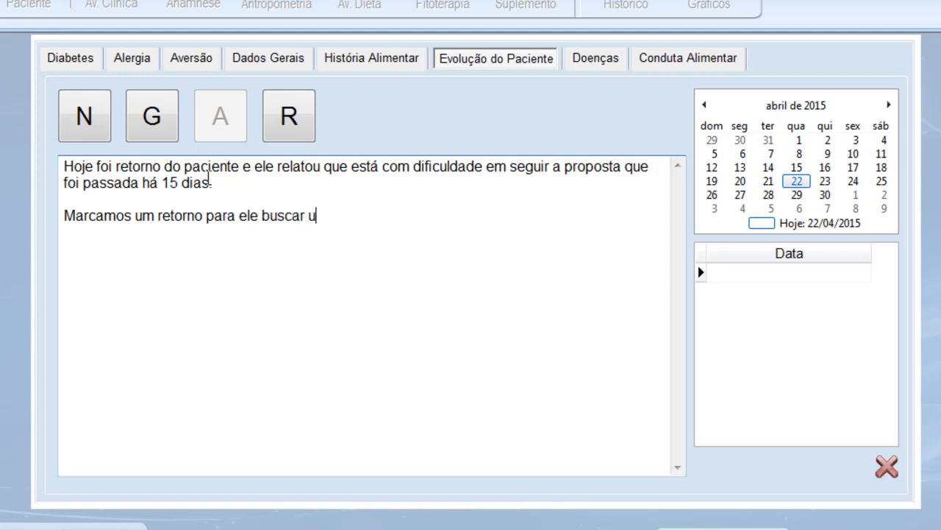
text(m novo cardápio.)
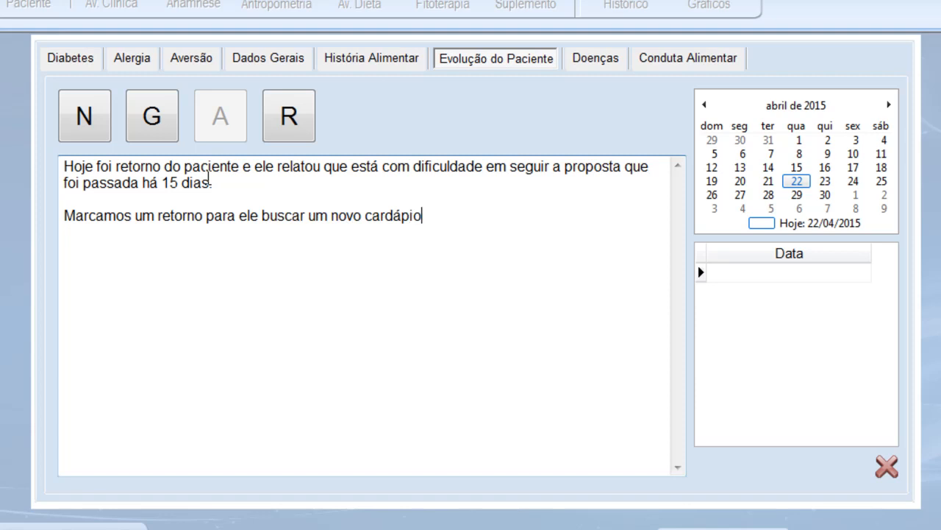
click(141, 134)
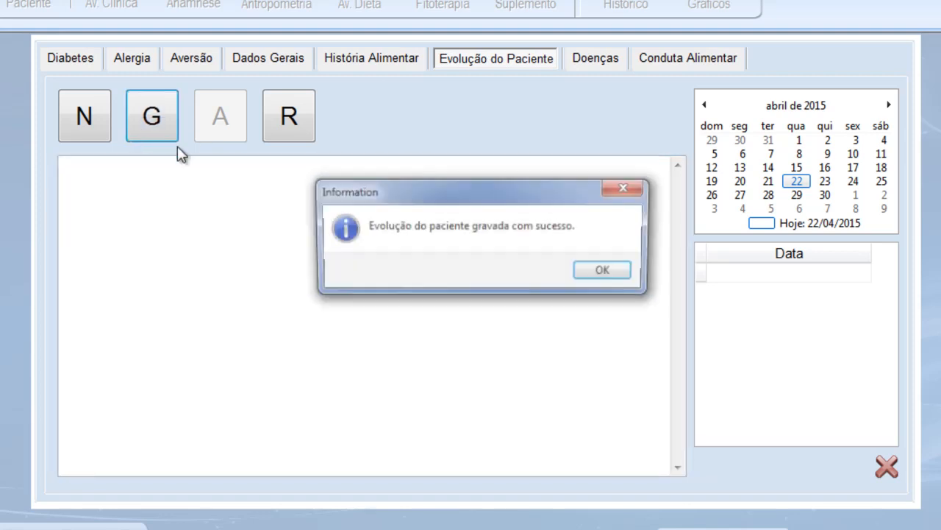
click(602, 271)
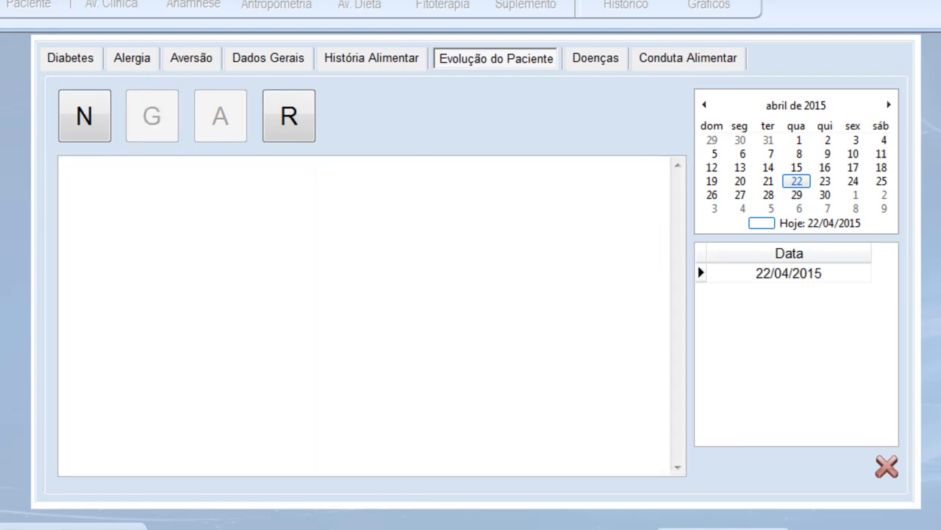
Create and save a specific family disease history record with Diabetes marked SIM for PAI/MÃE
click(598, 60)
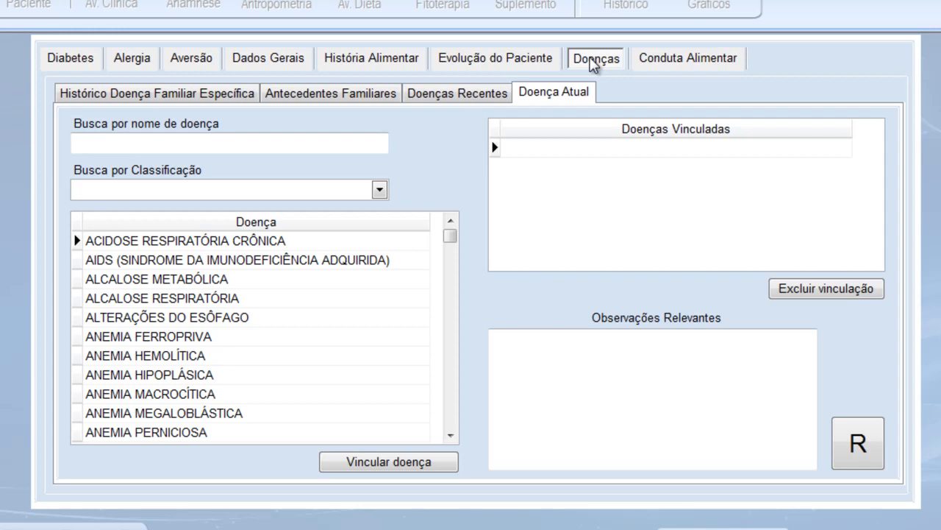
click(121, 101)
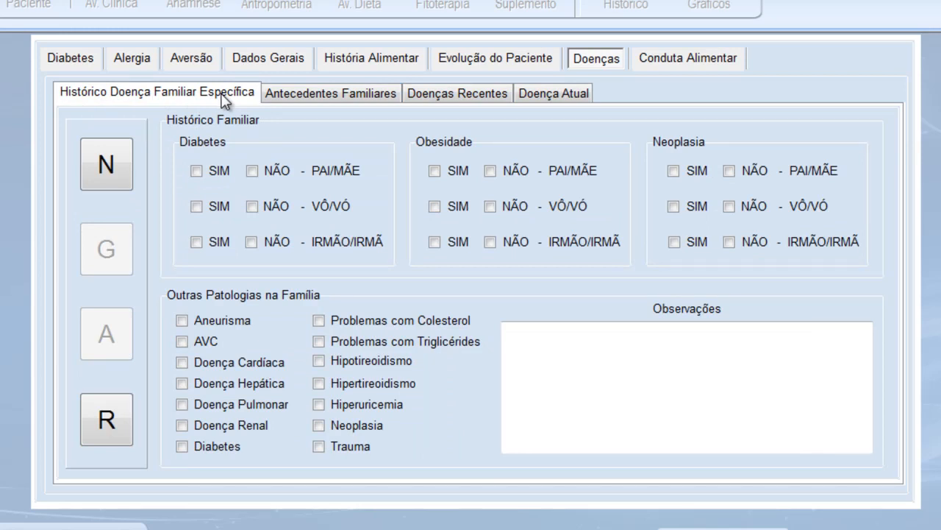
click(103, 163)
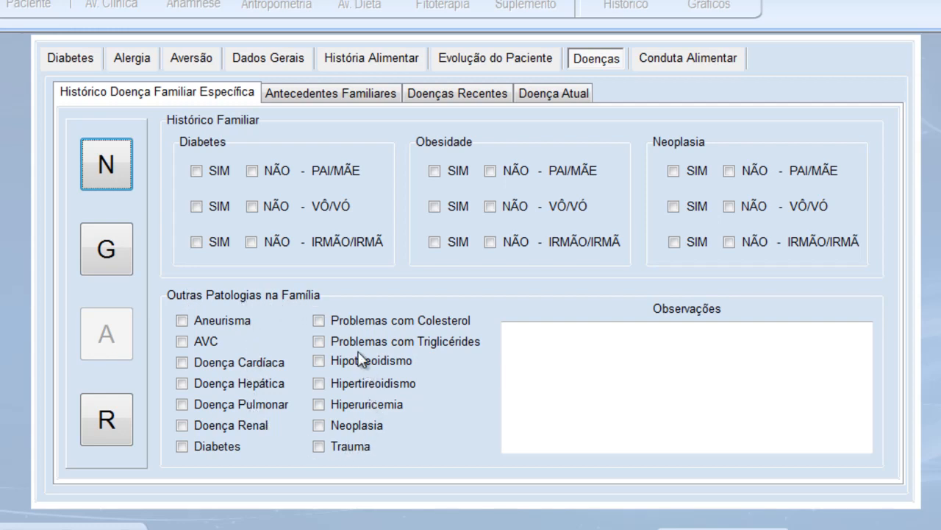
click(196, 171)
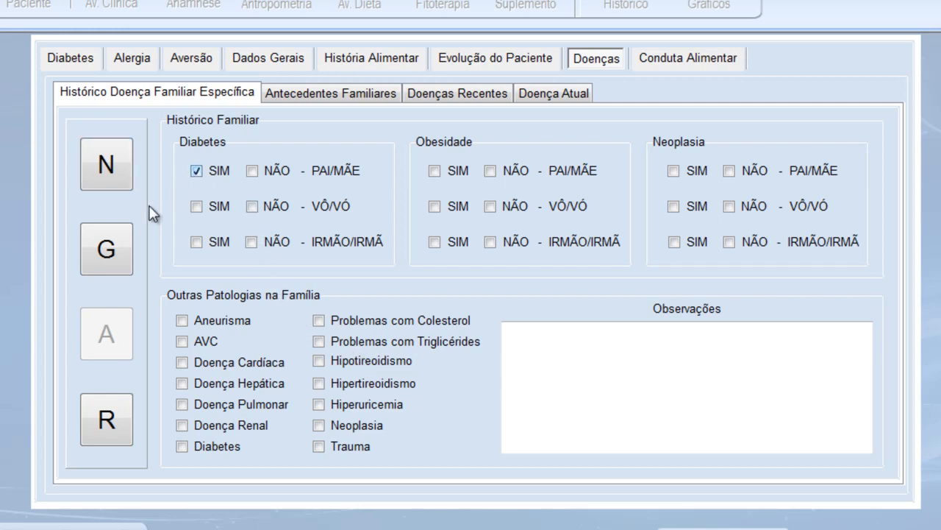
click(121, 263)
click(599, 272)
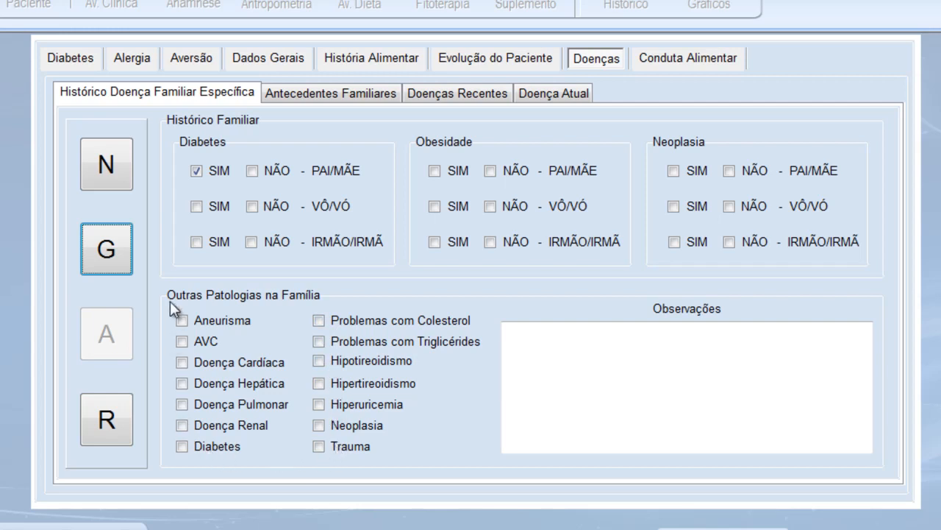
Create and save a family antecedents record with "pai" as the degree of kinship and "gastrite" as the condition
click(295, 96)
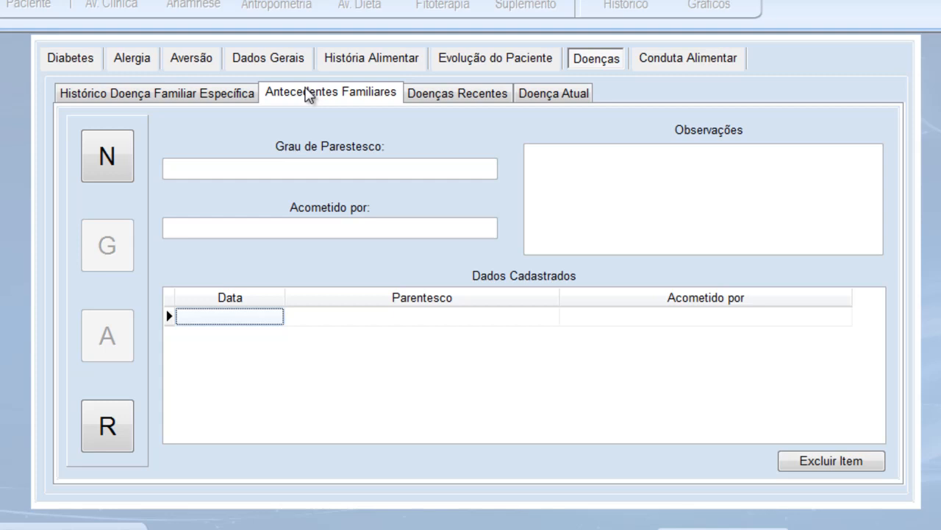
click(110, 164)
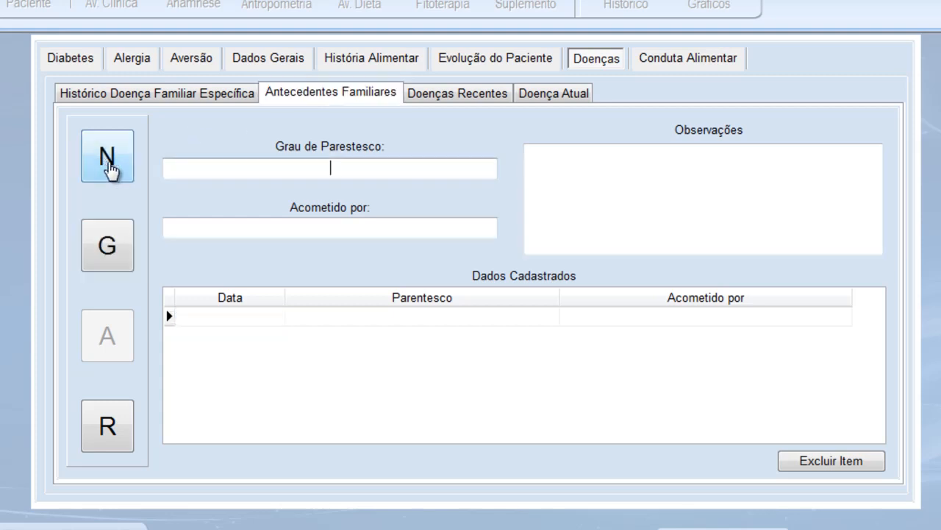
text(pai)
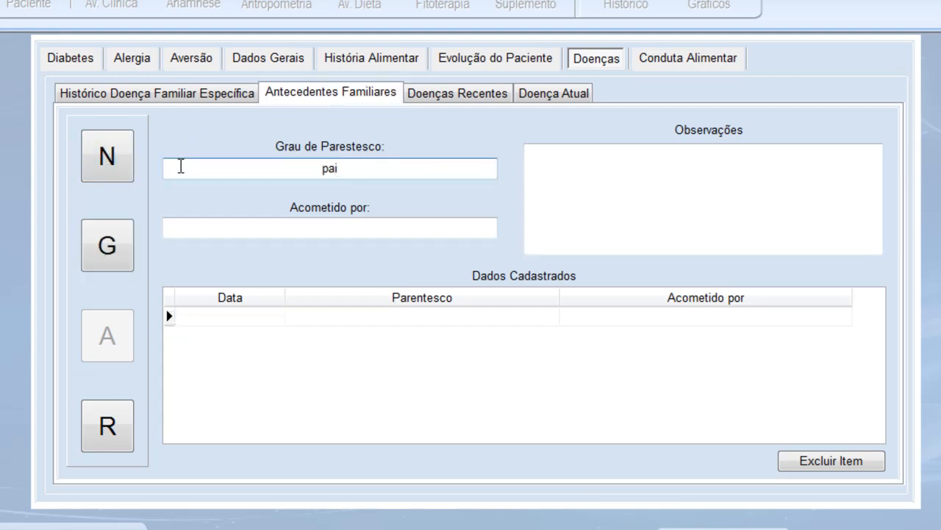
click(243, 229)
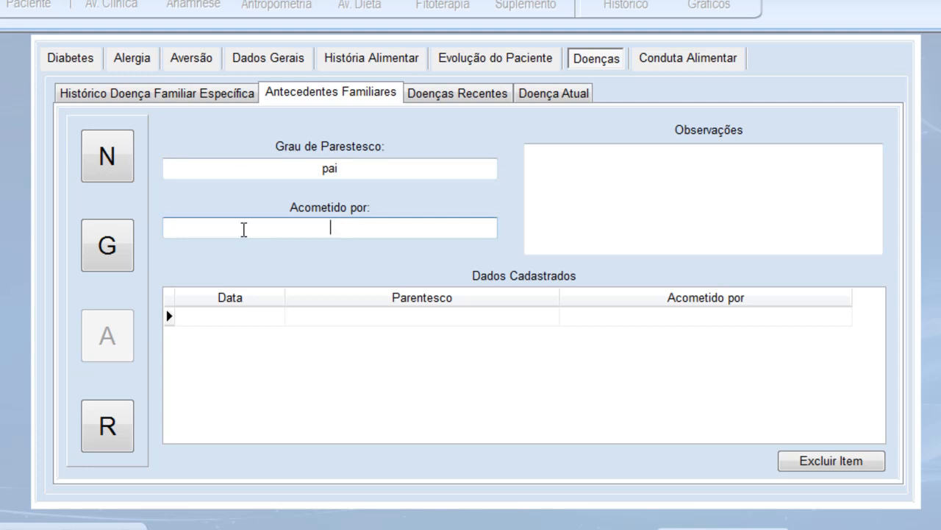
text(gastrite)
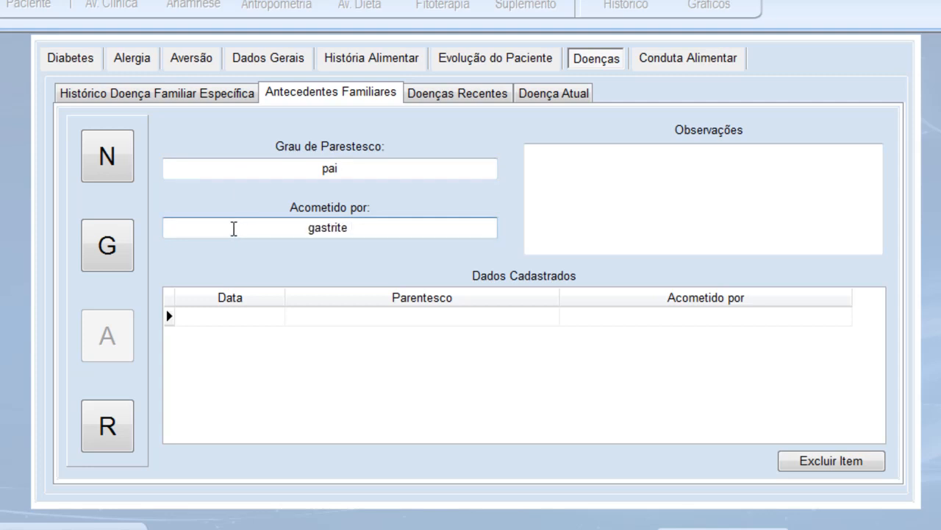
click(124, 247)
click(595, 278)
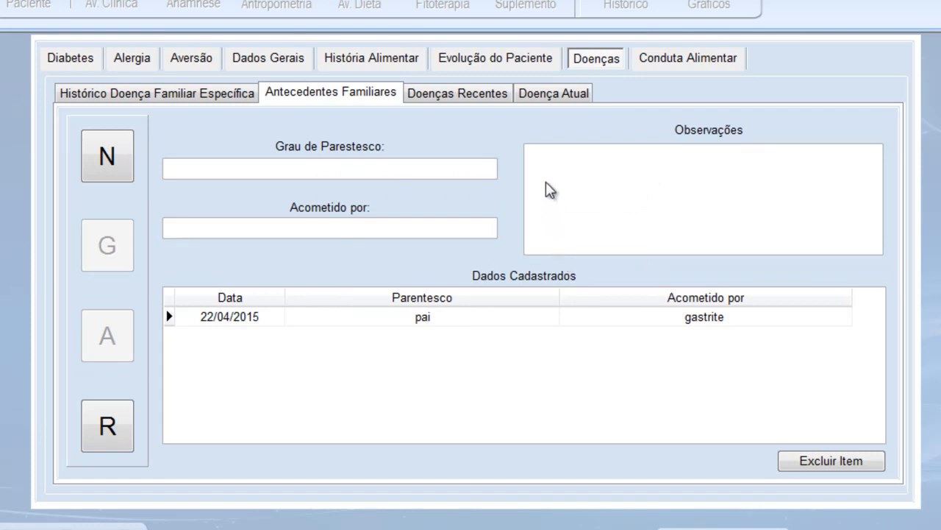
Link ANEMIA FERROPRIVA to the patient as a current disease
click(552, 94)
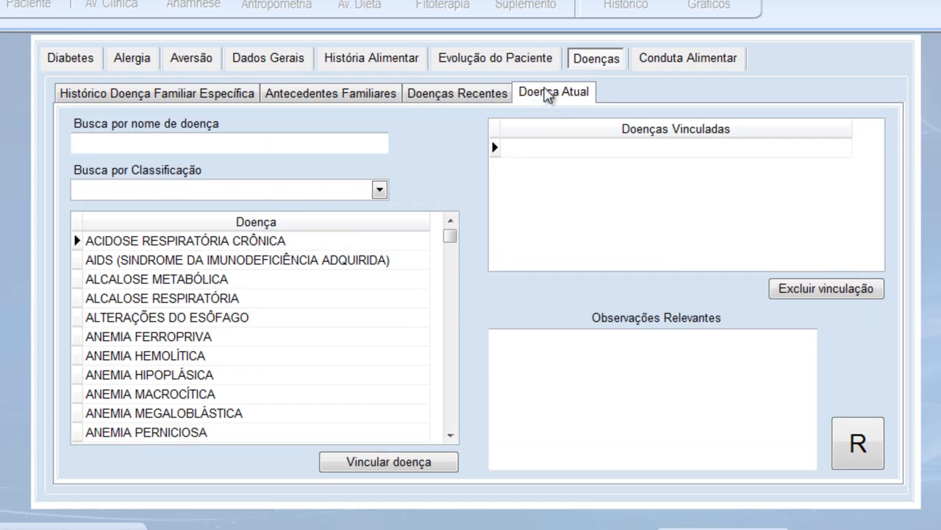
click(450, 435)
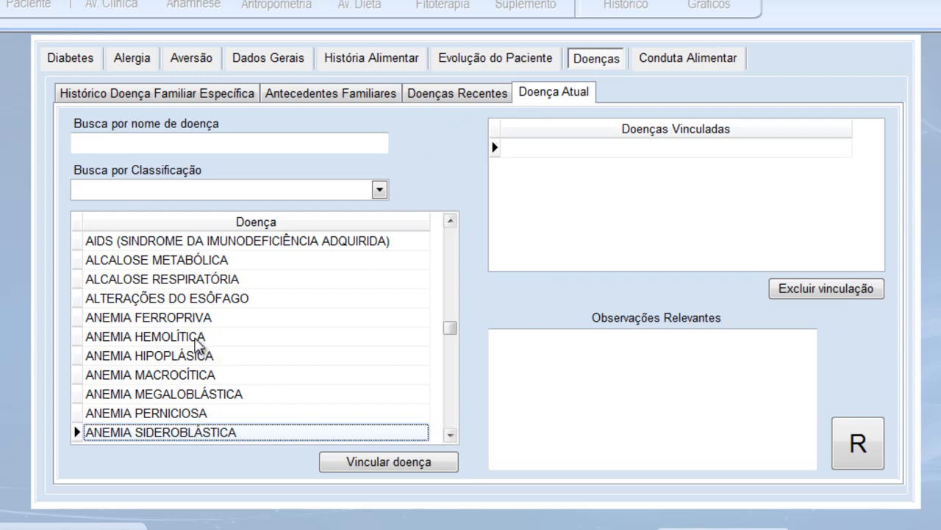
click(184, 318)
click(378, 465)
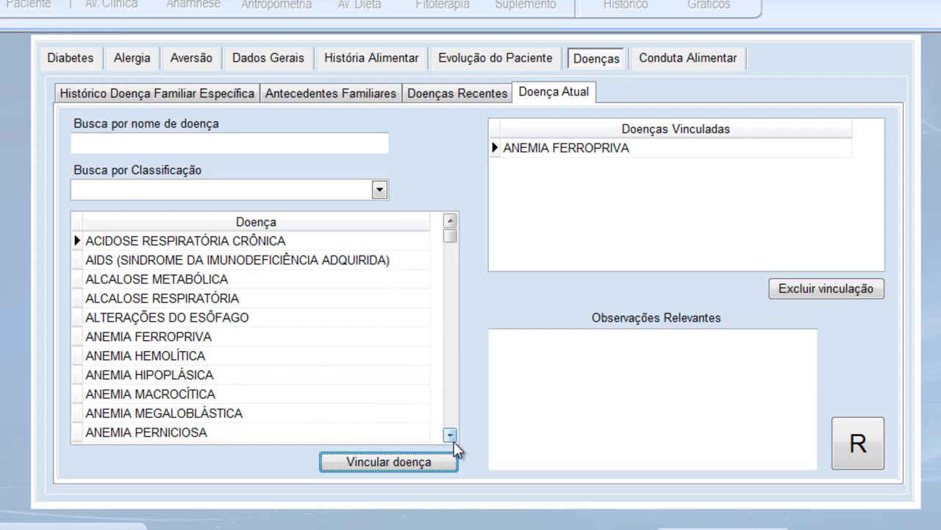
drag(450, 435, 453, 437)
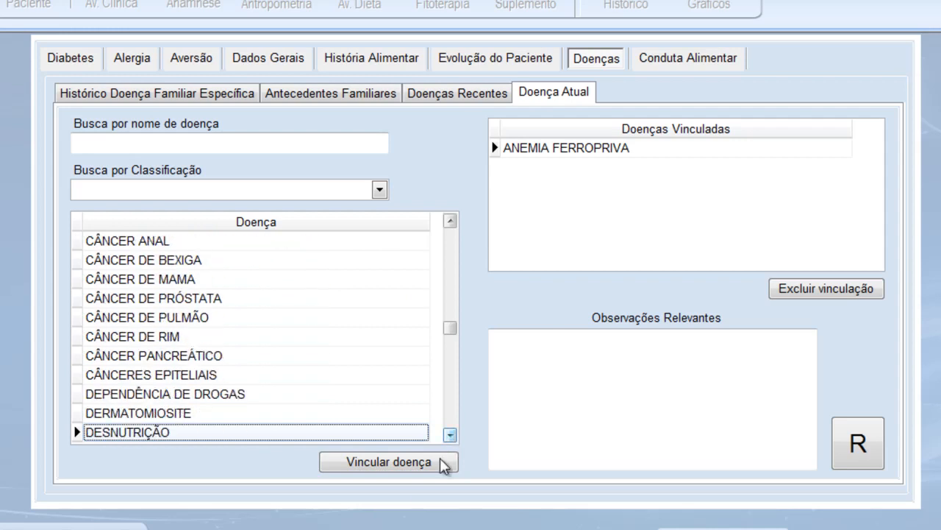
Create and save a recent disease record for "anemia ferropriva", leaving the description empty
click(454, 97)
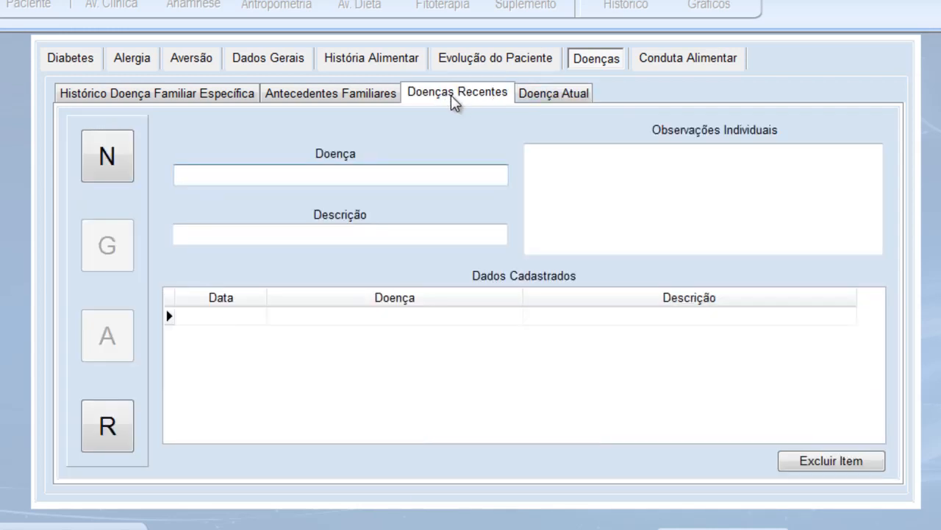
click(110, 168)
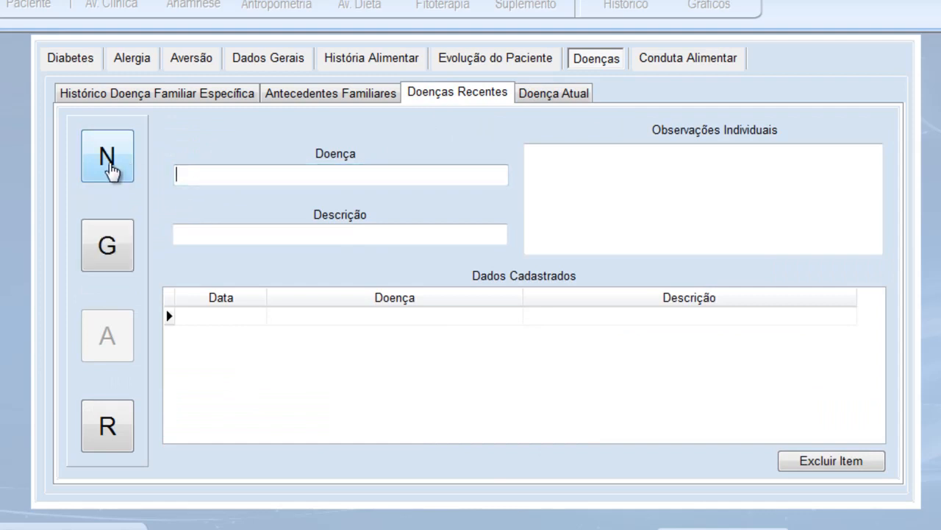
click(237, 180)
text(anemia ferr)
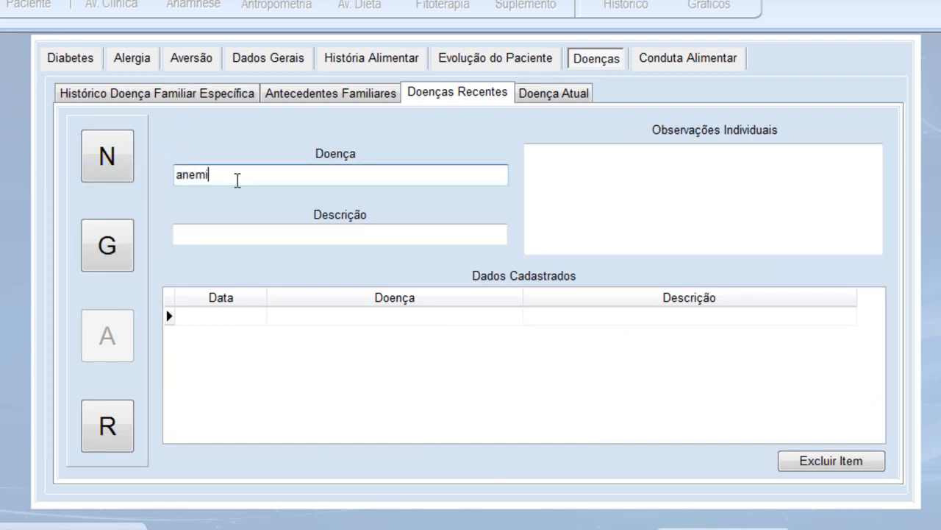
text(opriva)
click(238, 238)
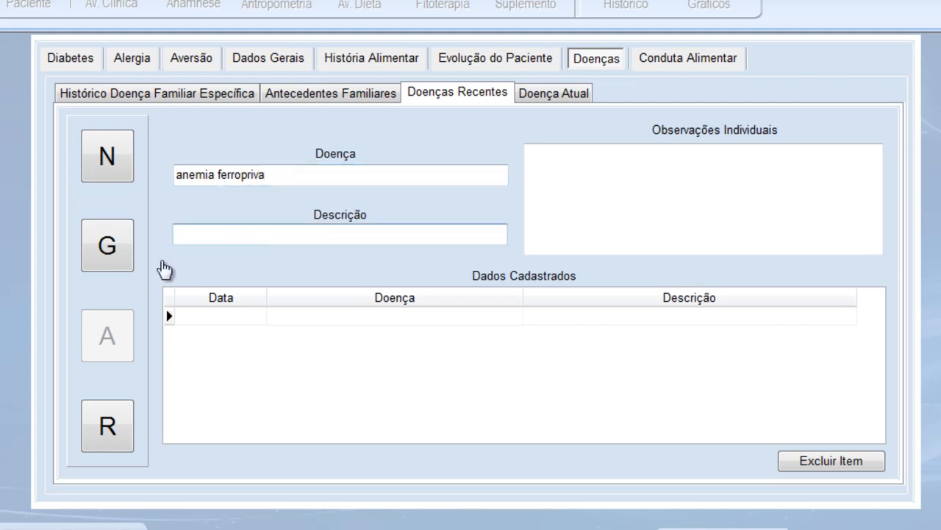
click(110, 262)
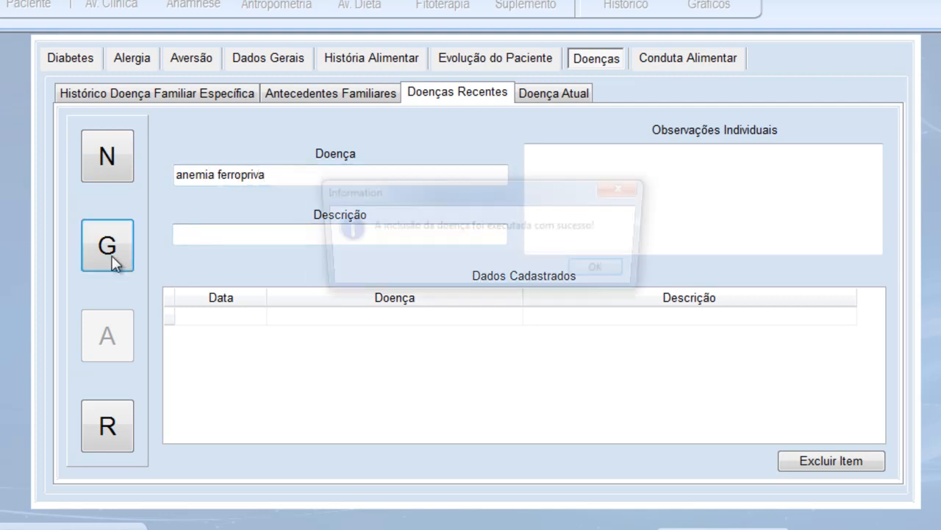
click(590, 274)
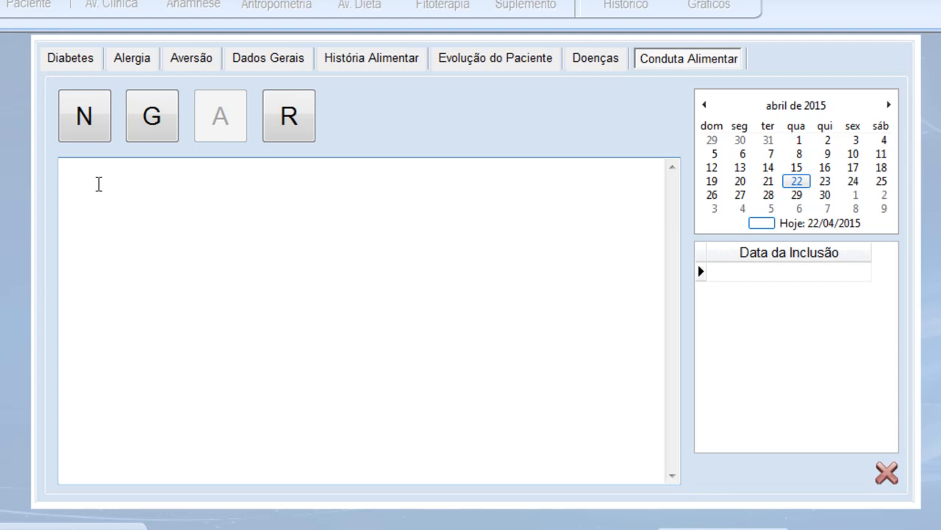
Write a new Conduta Alimentar entry with the lines "- fracionar mais as refeições;" and "- aumentar o consumo de fibras;"
text(fracionar mais as refeições;)
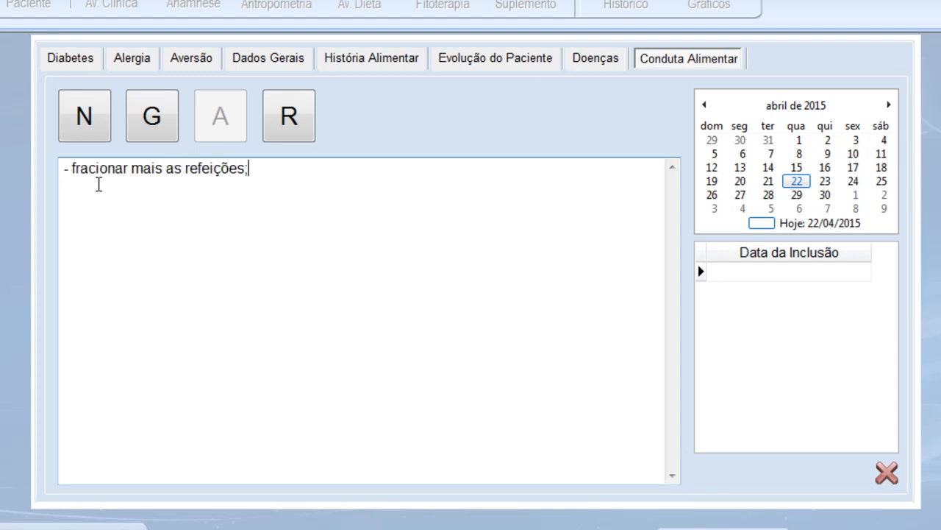
key(Return)
text(- aumentar o consu)
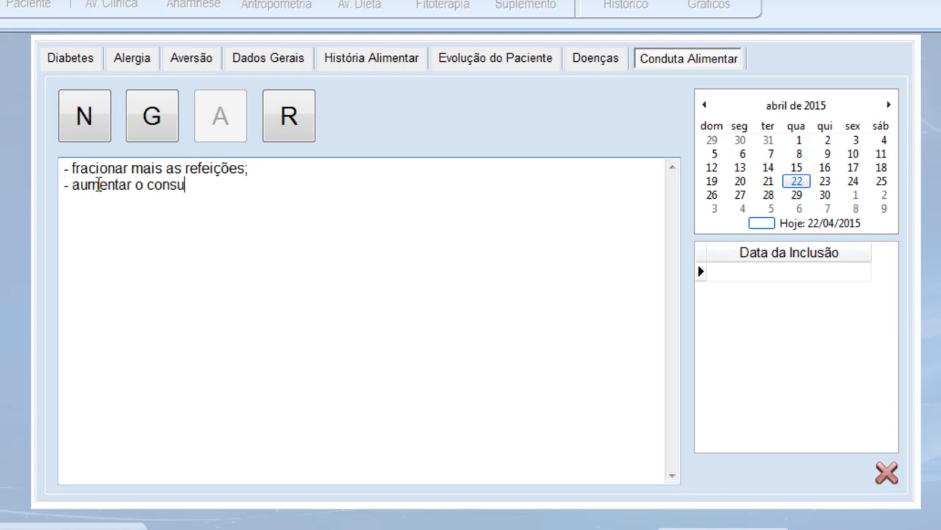
text(mo de fibras;)
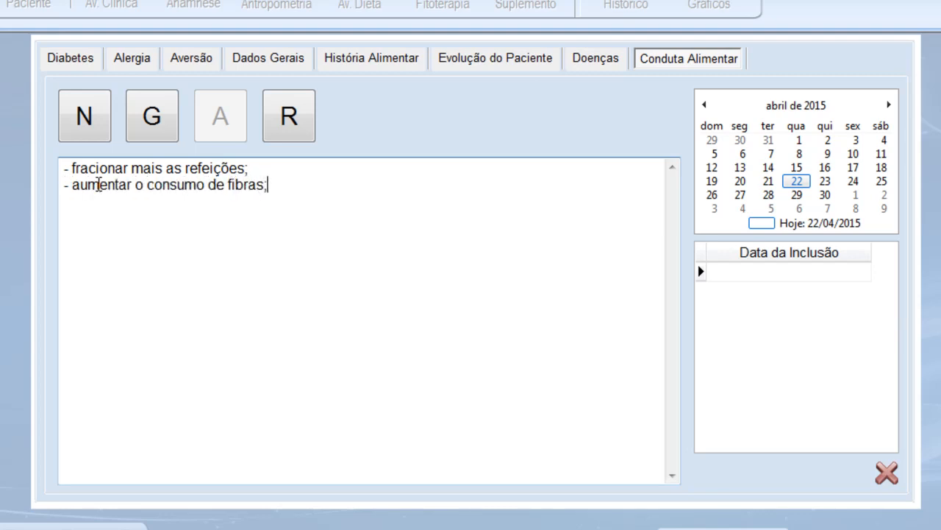
Add the line "- trabalhar com incentivo para o paciente comer mais frutas;" to the Conduta Alimentar entry
key(Return)
text(- traba)
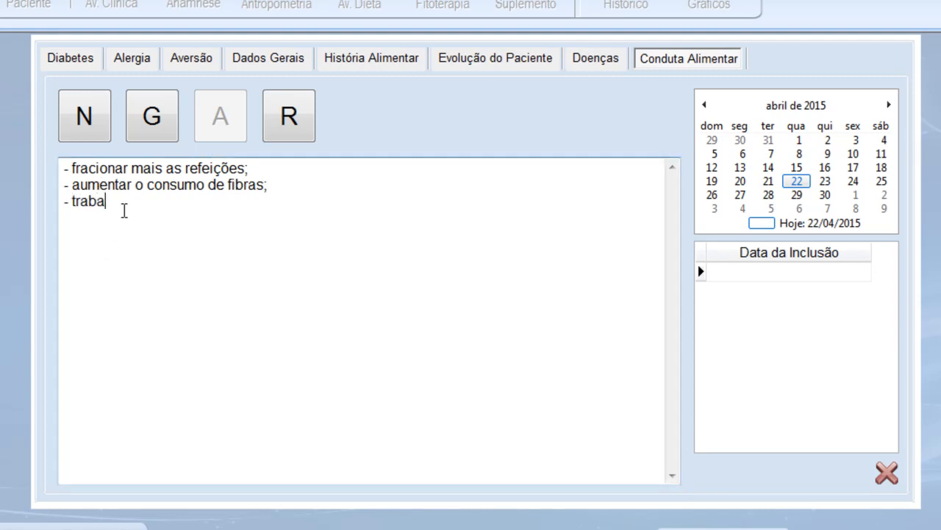
text(lhar com inve)
key(BackSpace)
key(BackSpace)
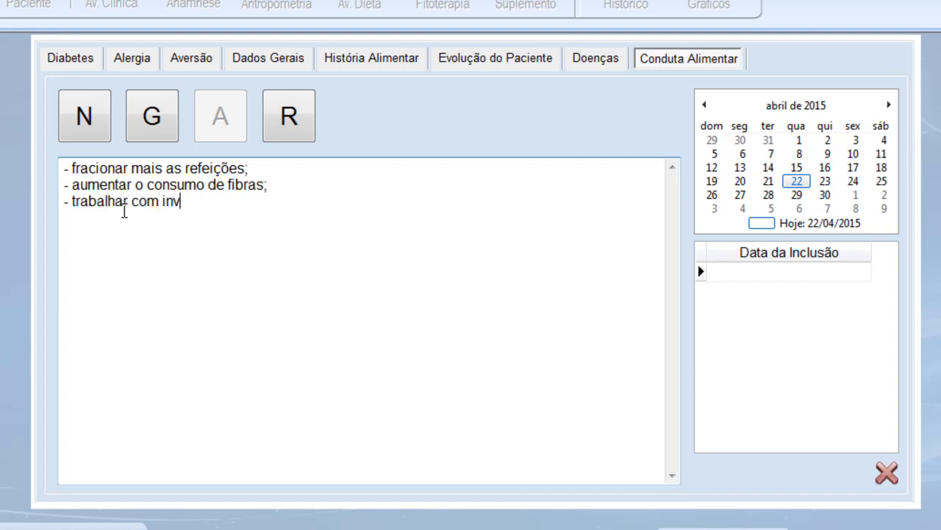
text(centive)
key(BackSpace)
text(o para o p)
key(BackSpace)
key(BackSpace)
text(paciente c)
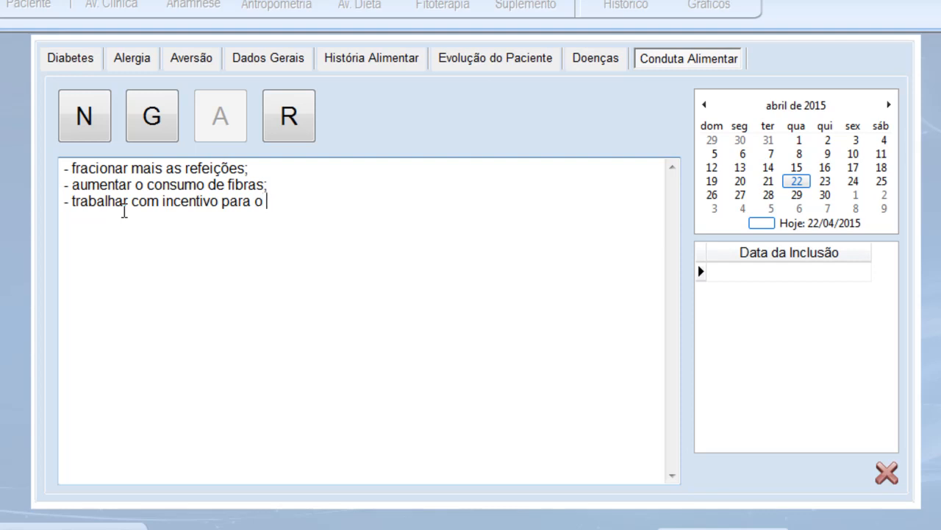
text(omer mais)
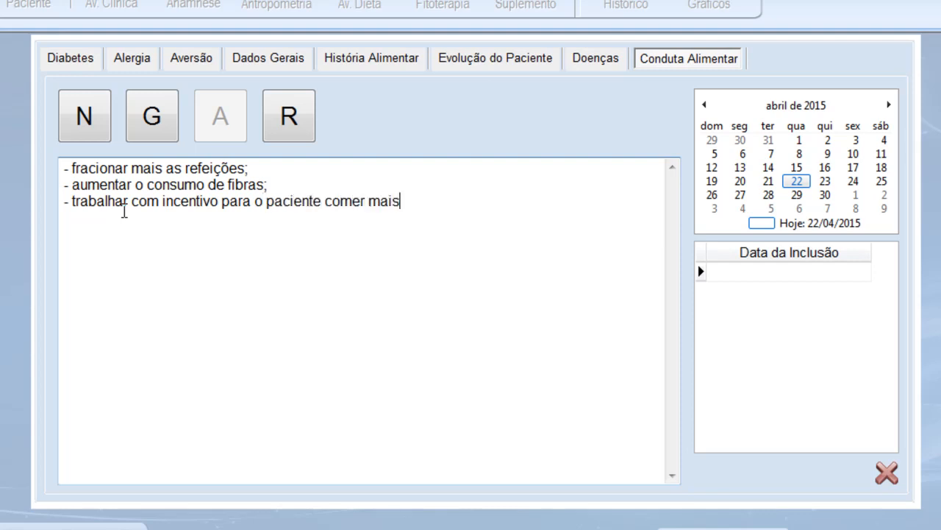
text( frutas;)
Add the line "- infromar sobre a suplementação para a anemia ferropriva;" to the Conduta Alimentar entry
key(Return)
text(- ifnor)
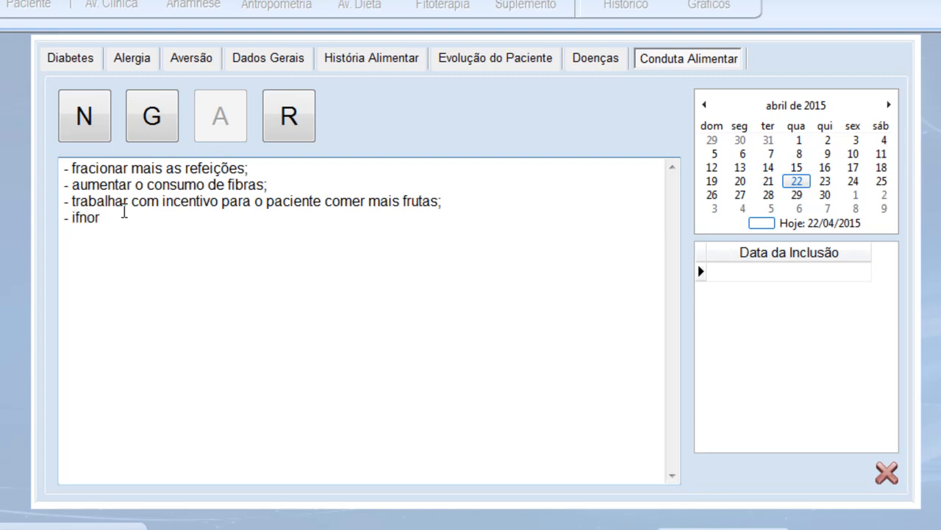
key(BackSpace)
key(BackSpace)
key(BackSpace)
key(BackSpace)
text(nfromar sobre a sup)
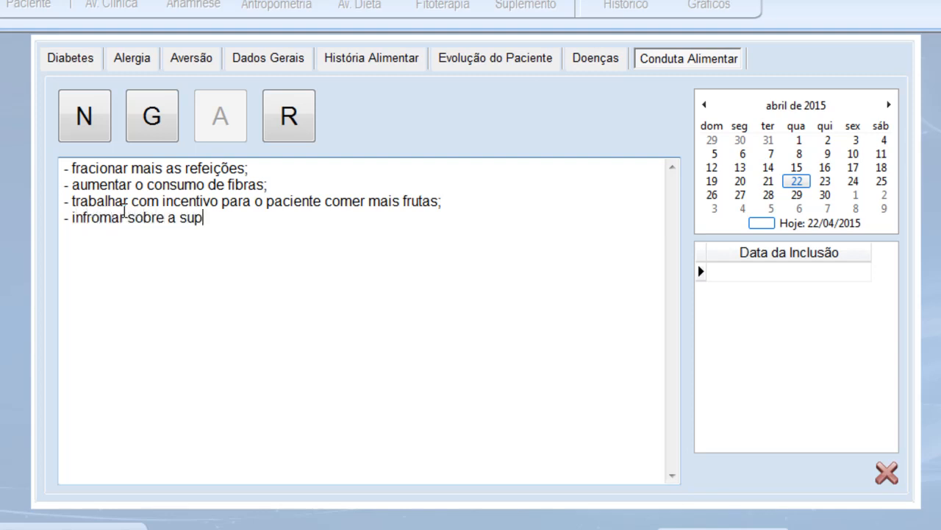
text(lementação para )
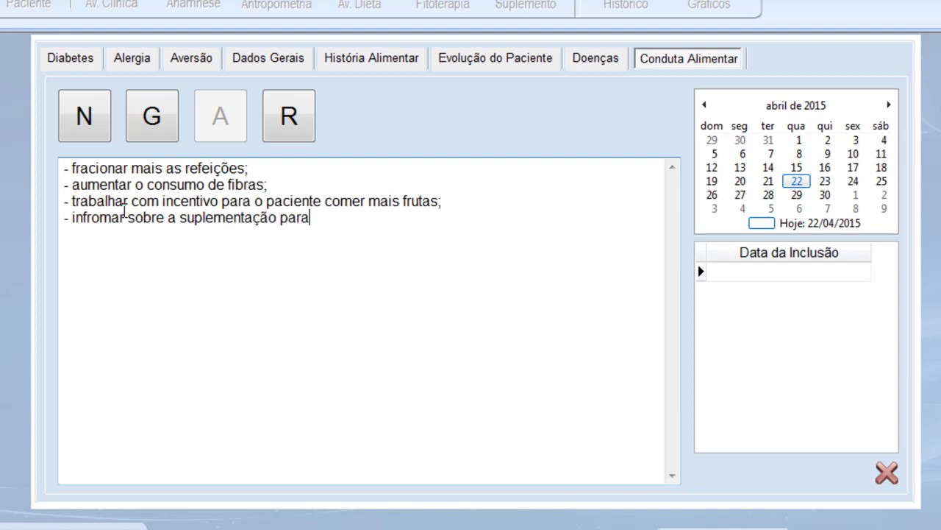
text(a anemia )
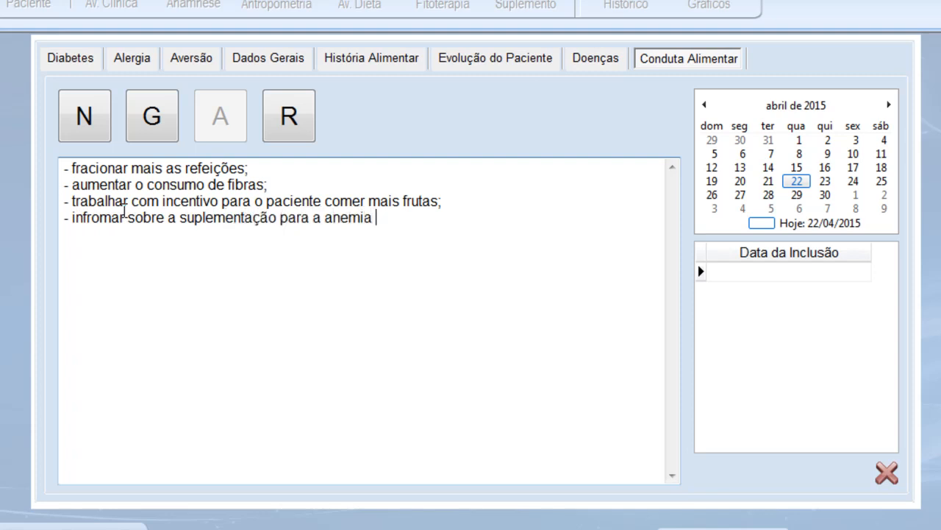
text(ferropriva;)
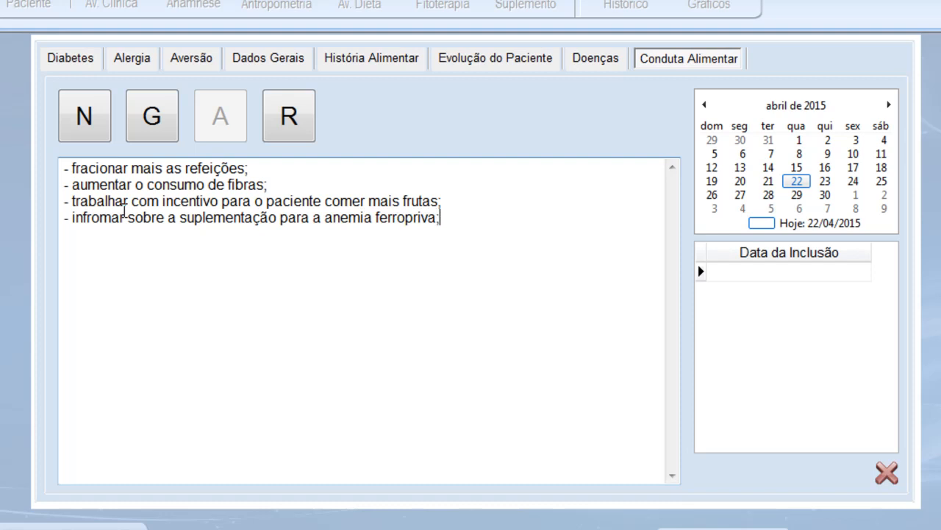
Save the Conduta Alimentar entry
key(Return)
key(Return)
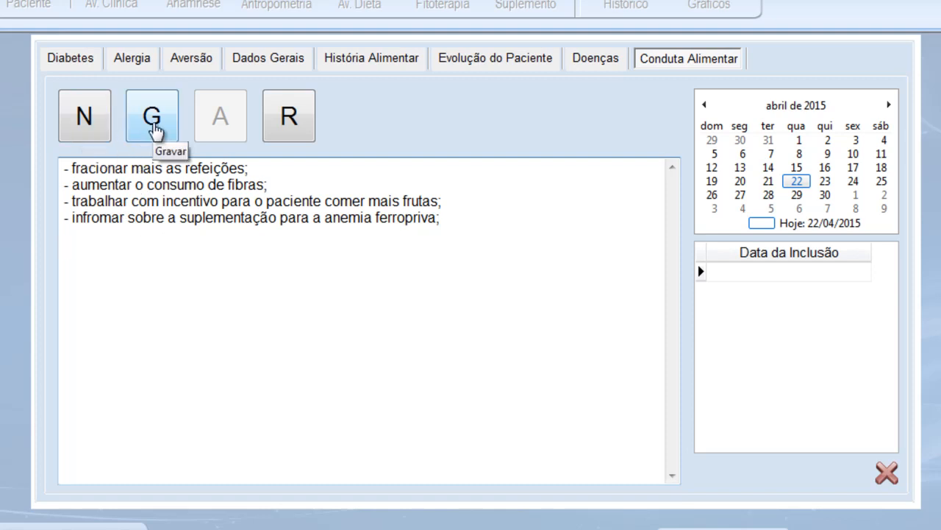
click(152, 131)
click(577, 268)
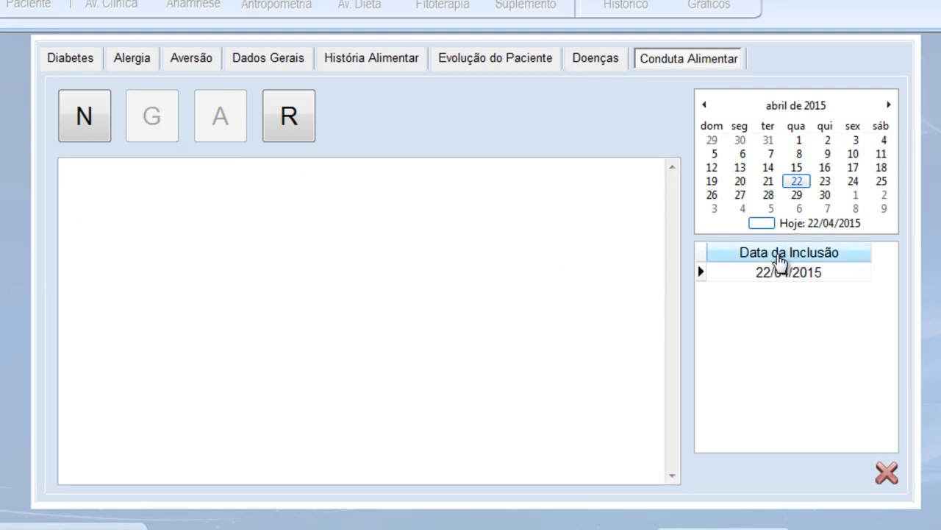